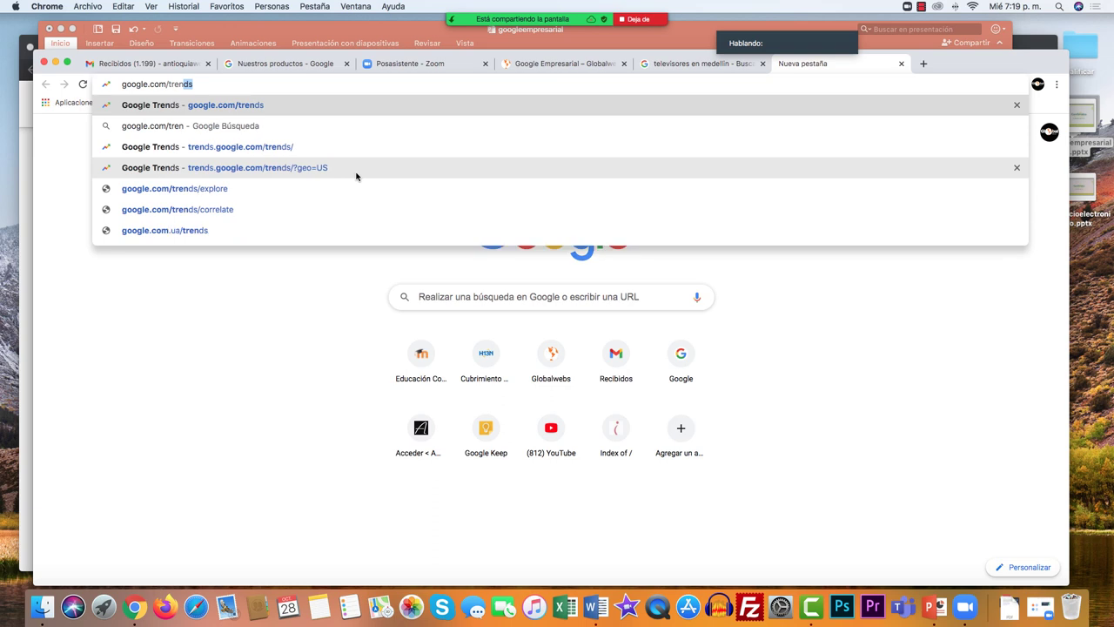
- Load the Google Trends home page from google.com/trends
{"action": "type", "text": "ds"}
{"action": "key", "text": "Return"}
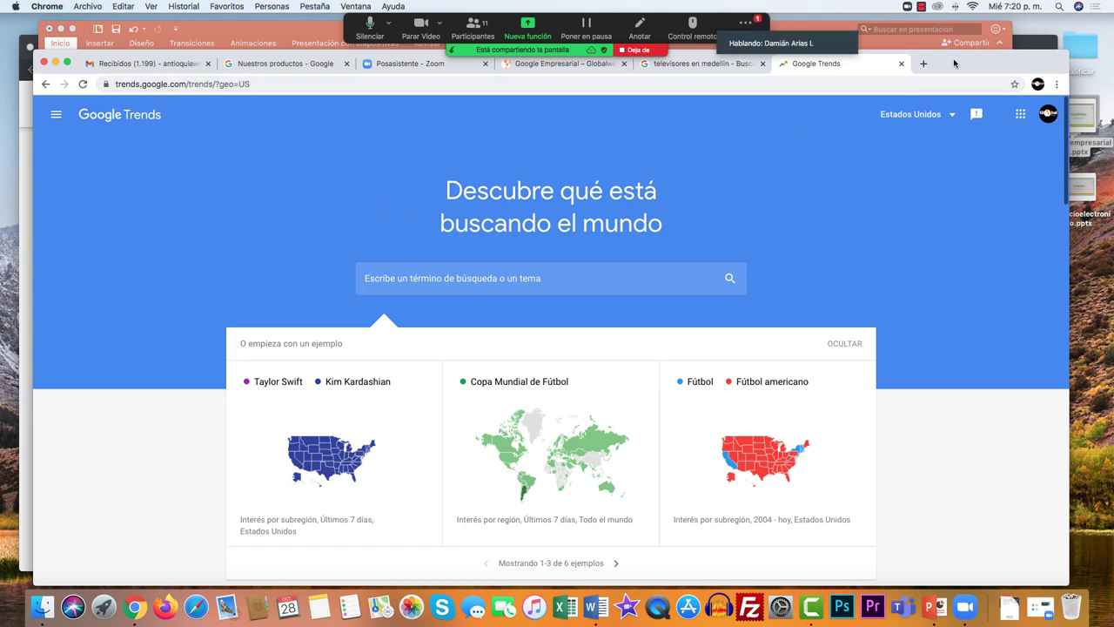
{"action": "left_click_drag", "start_coordinate": [954, 67], "coordinate": [955, 61]}
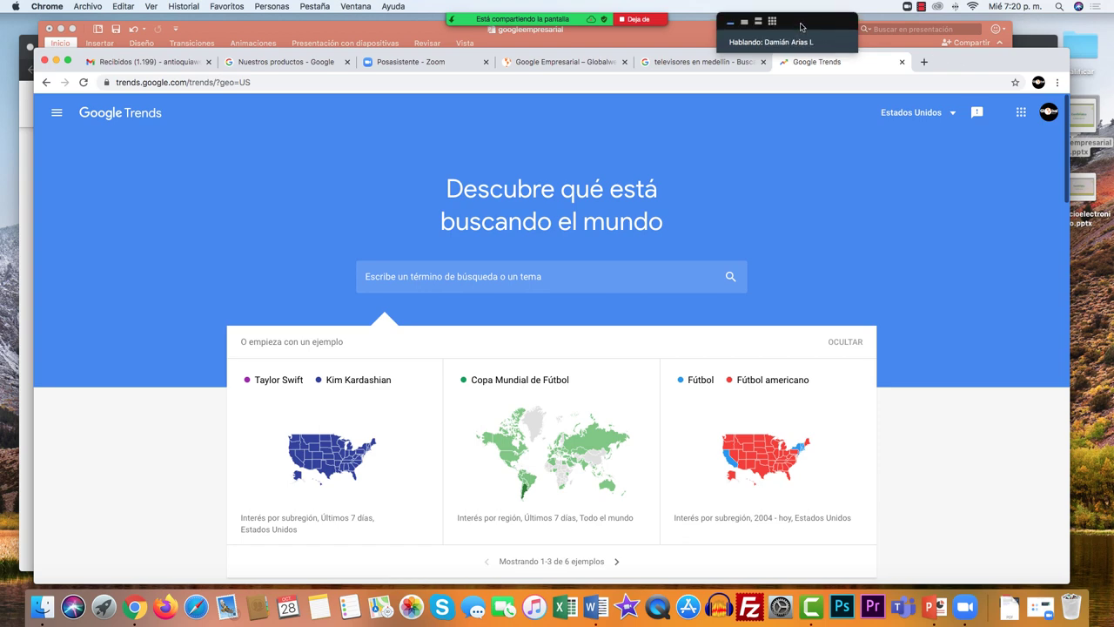
{"action": "mouse_move", "coordinate": [803, 18]}
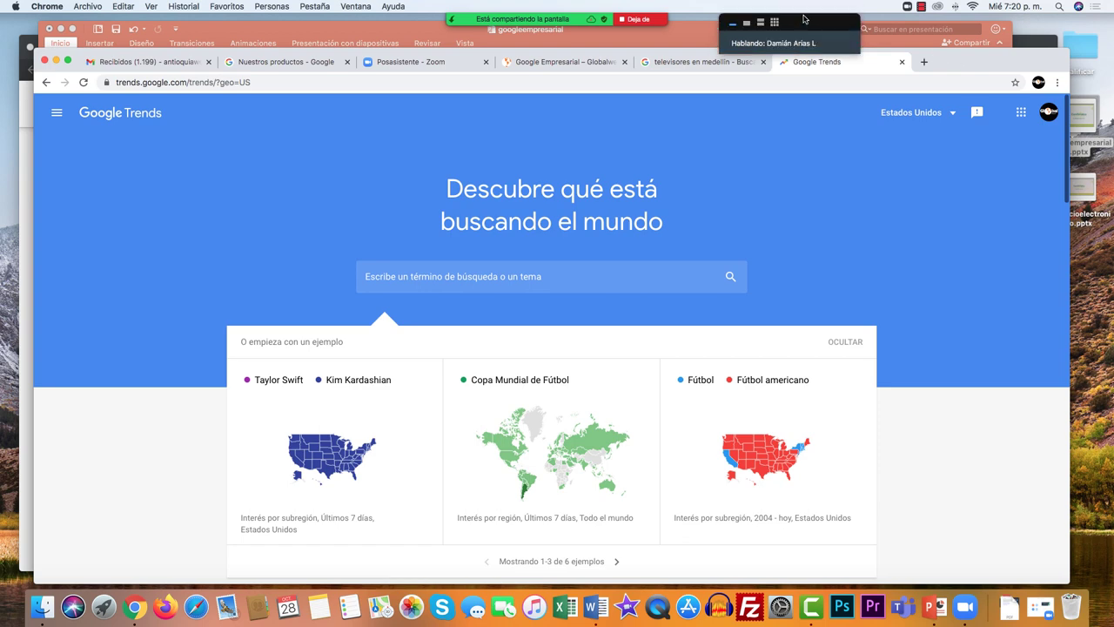
- Explore the search trends for Apple as a company (Empresa)
{"action": "left_click", "coordinate": [398, 276]}
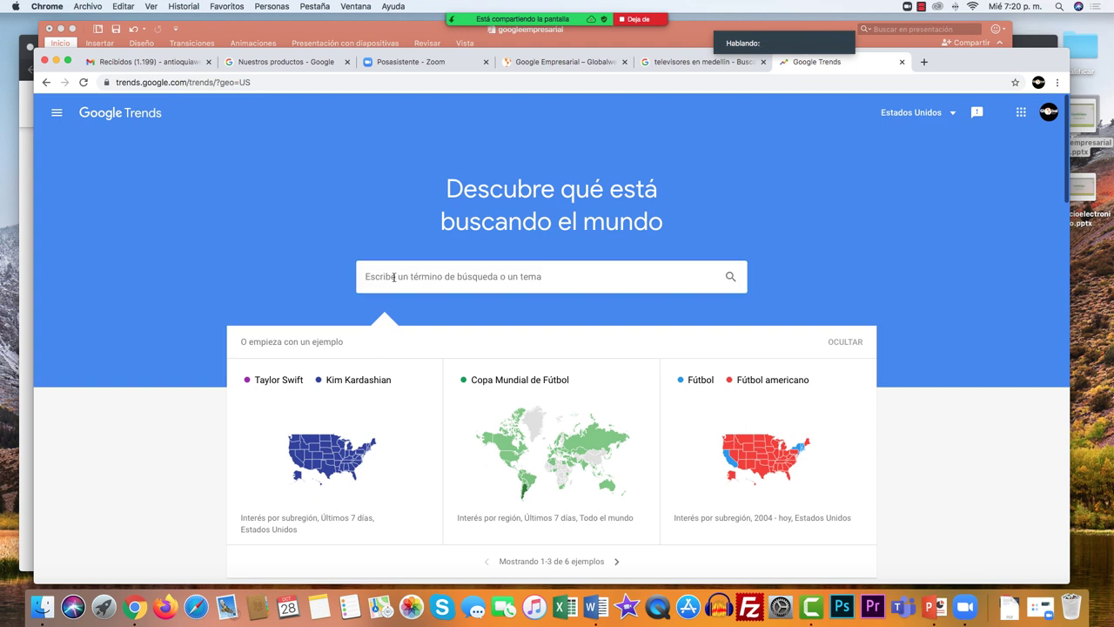
{"action": "type", "text": "A"}
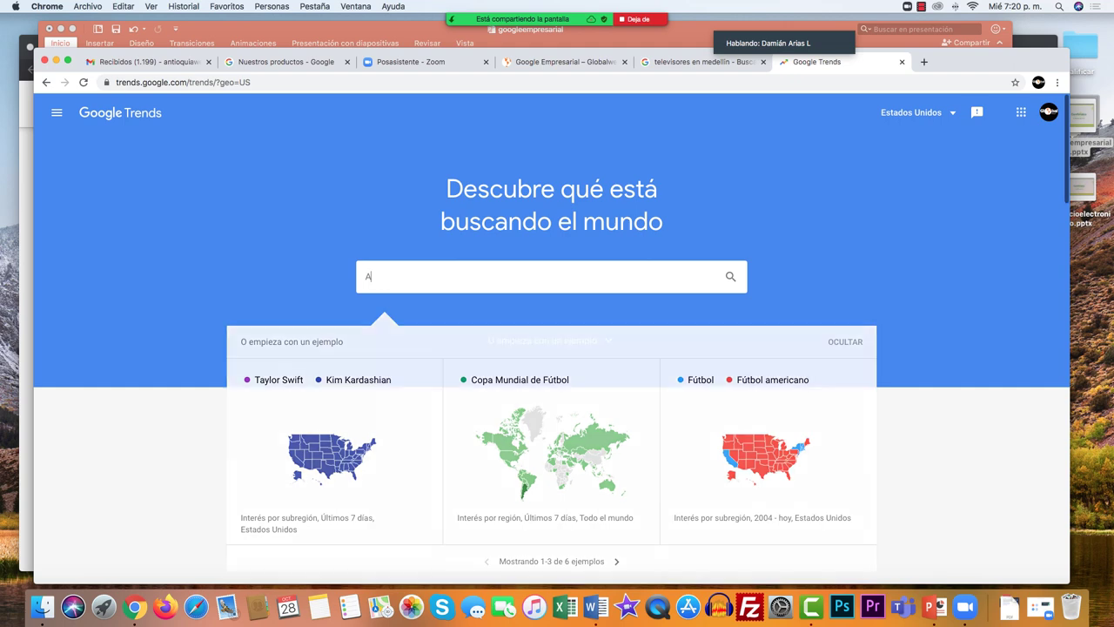
{"action": "type", "text": "plle"}
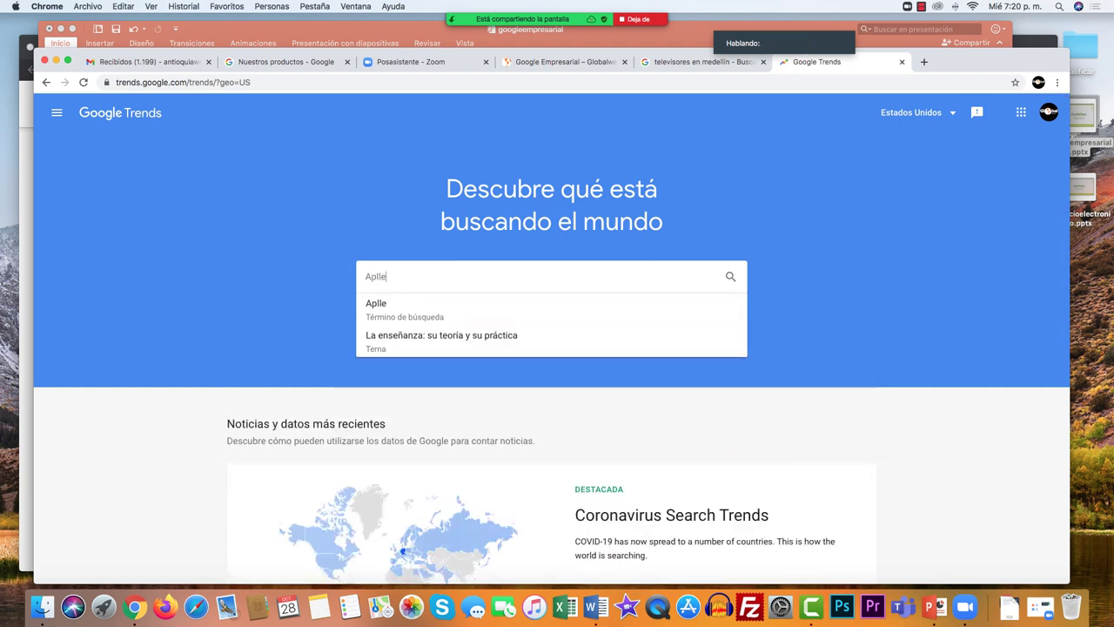
{"action": "key", "text": "BackSpace"}
{"action": "key", "text": "BackSpace"}
{"action": "type", "text": "e"}
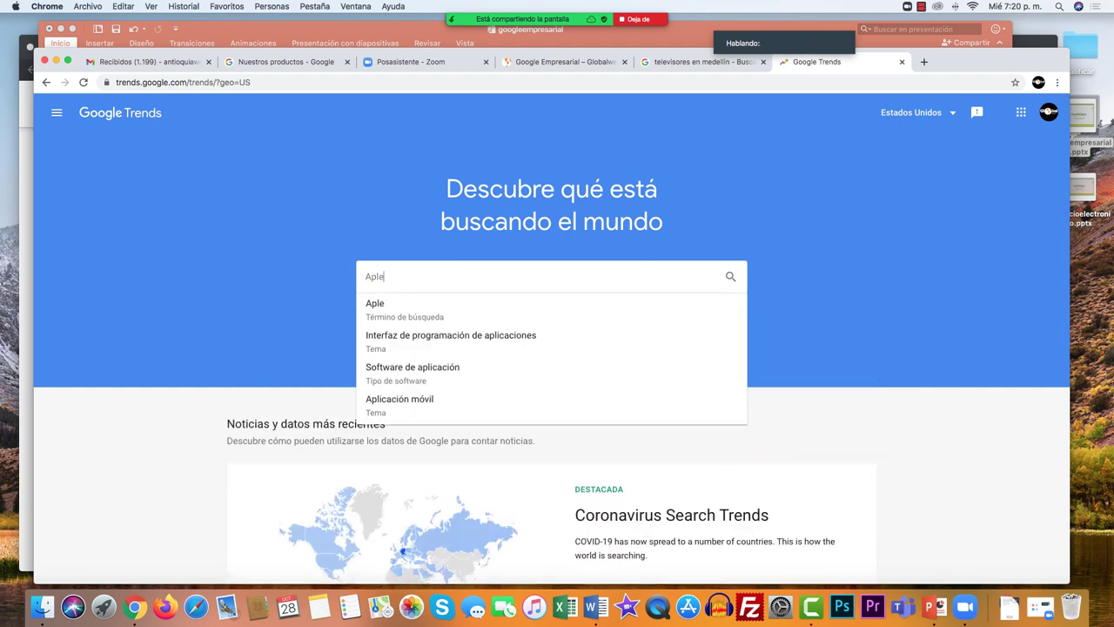
{"action": "key", "text": "BackSpace"}
{"action": "key", "text": "BackSpace"}
{"action": "type", "text": "ple"}
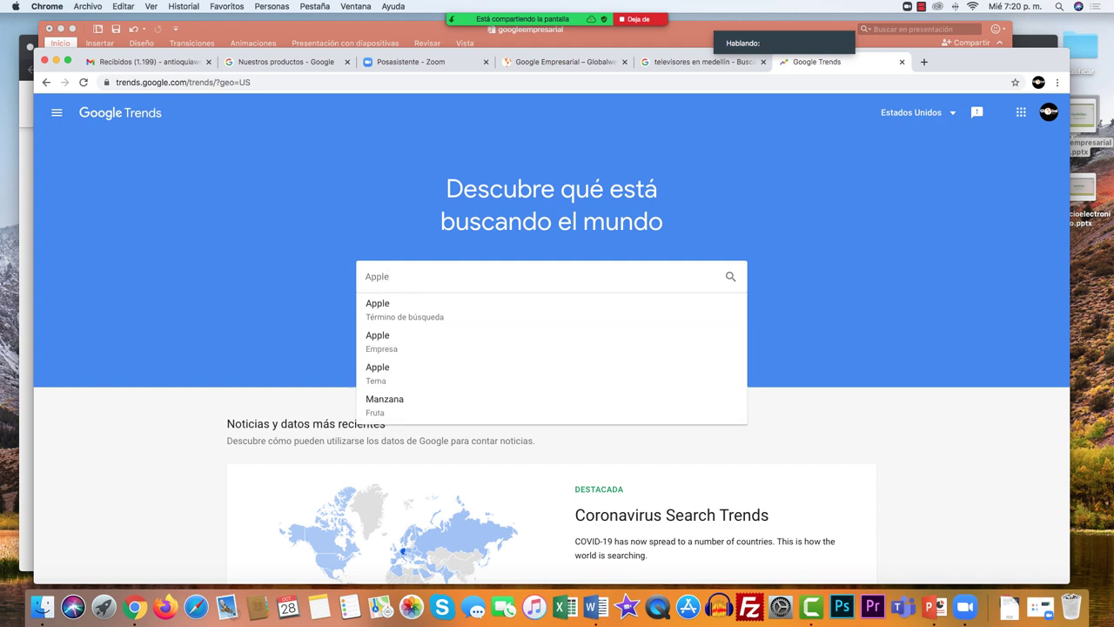
{"action": "left_click", "coordinate": [382, 343]}
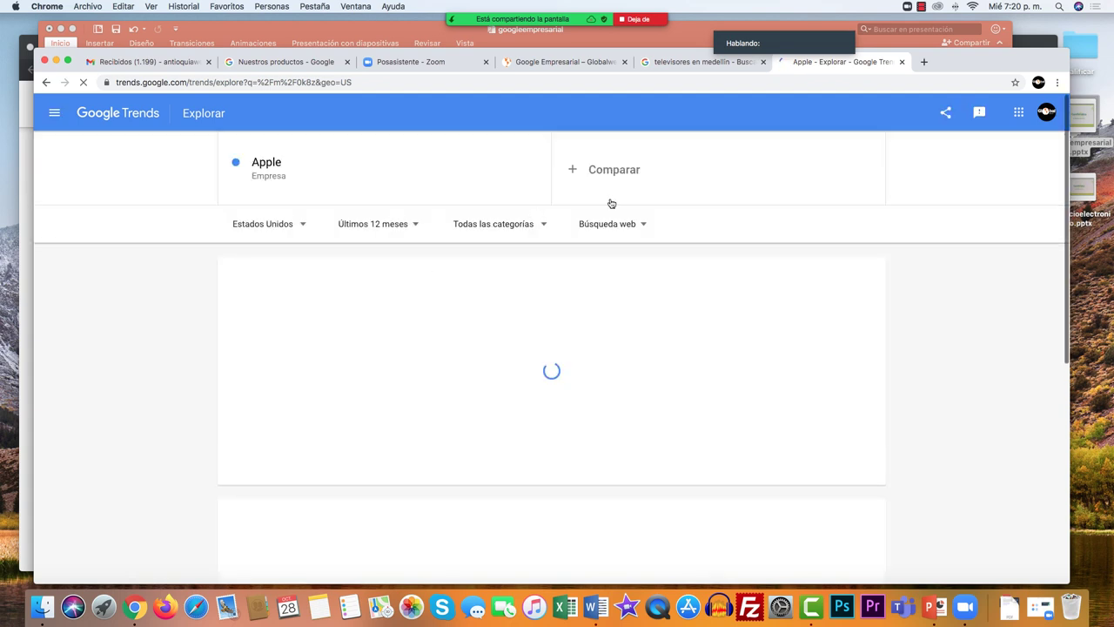
- Add Microsoft as a company (Compañía) to the comparison with Apple
{"action": "left_click", "coordinate": [576, 170]}
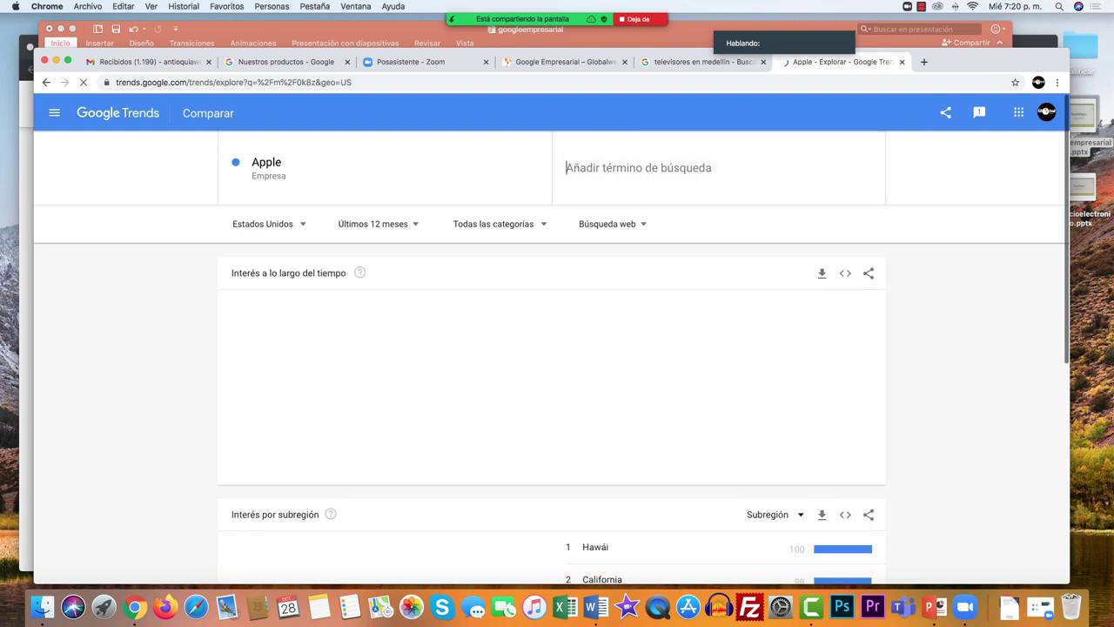
{"action": "type", "text": "Mic"}
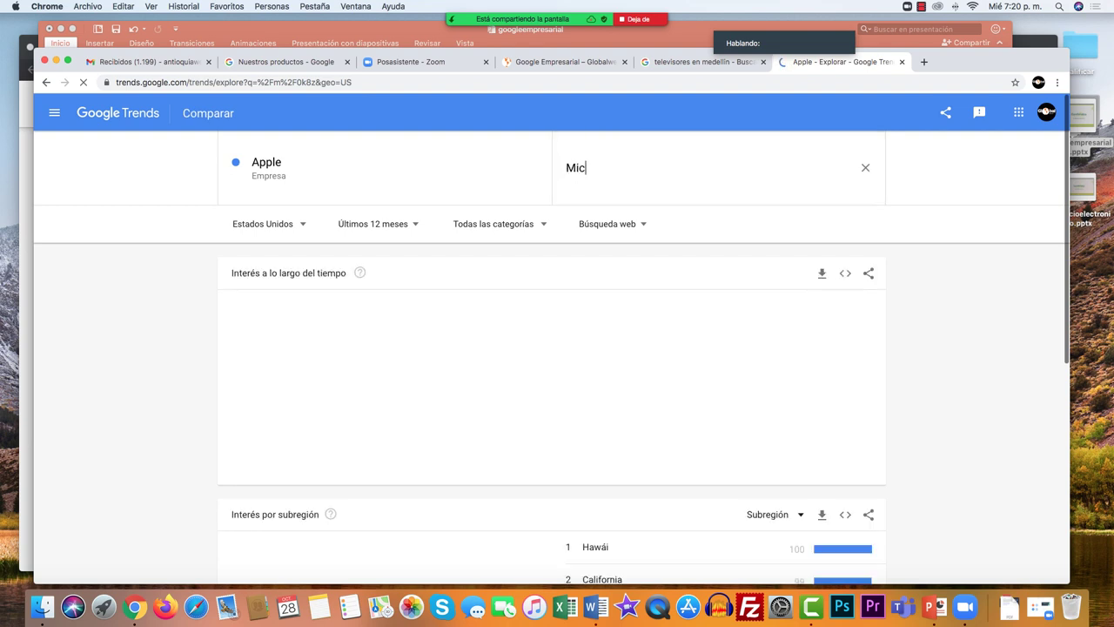
{"action": "type", "text": "rosoft"}
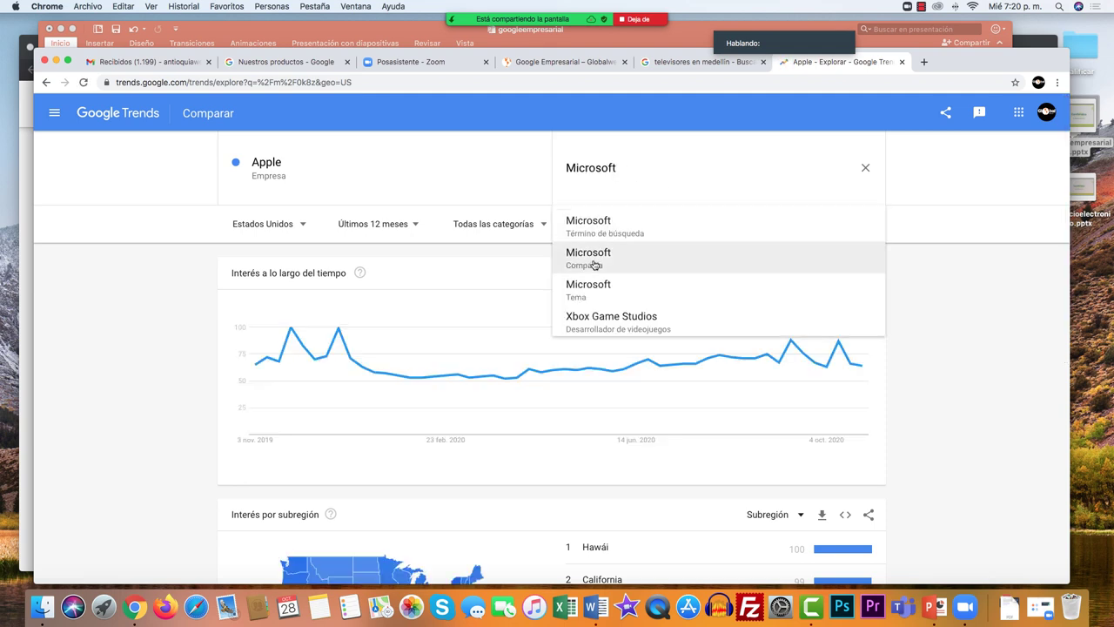
{"action": "left_click", "coordinate": [593, 264]}
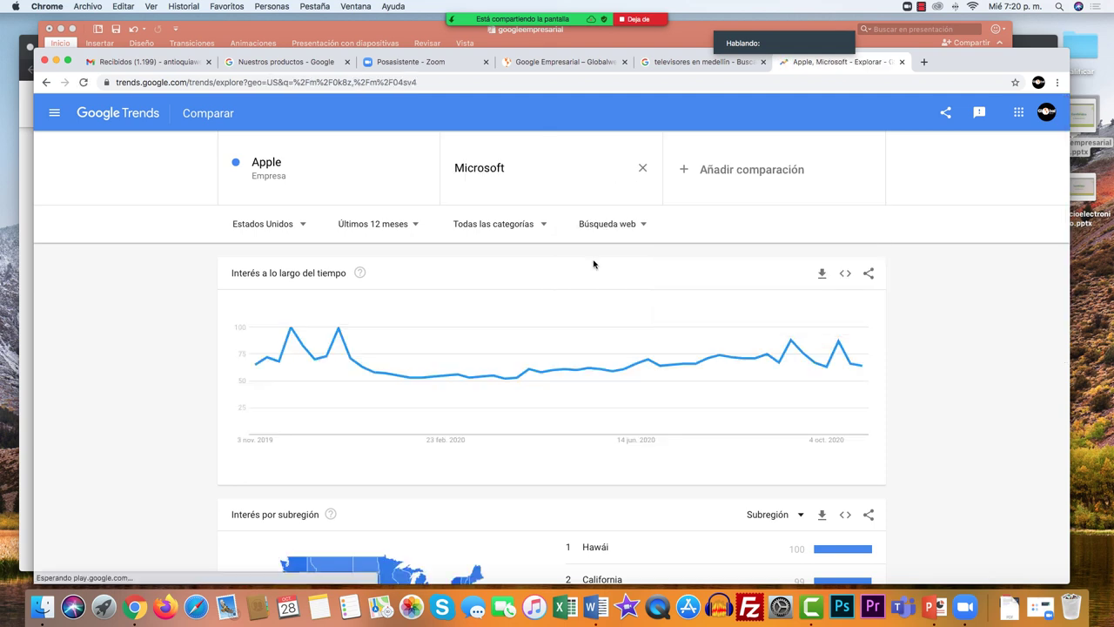
- Add Amazon as a company (Compañía) as the third term of the comparison
{"action": "left_click", "coordinate": [685, 170]}
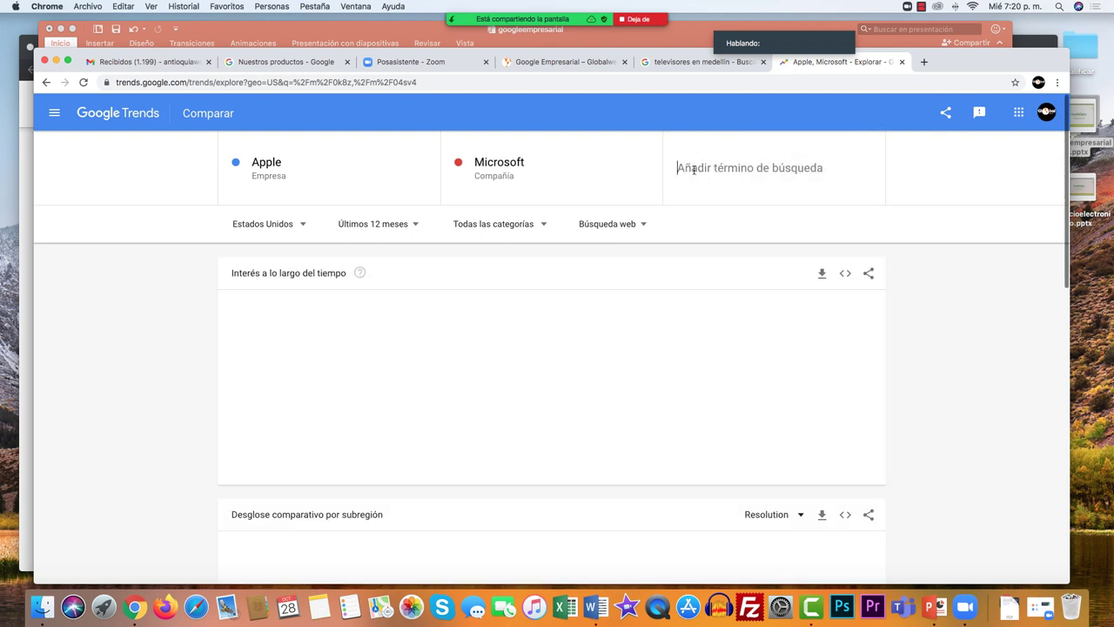
{"action": "type", "text": "Ama"}
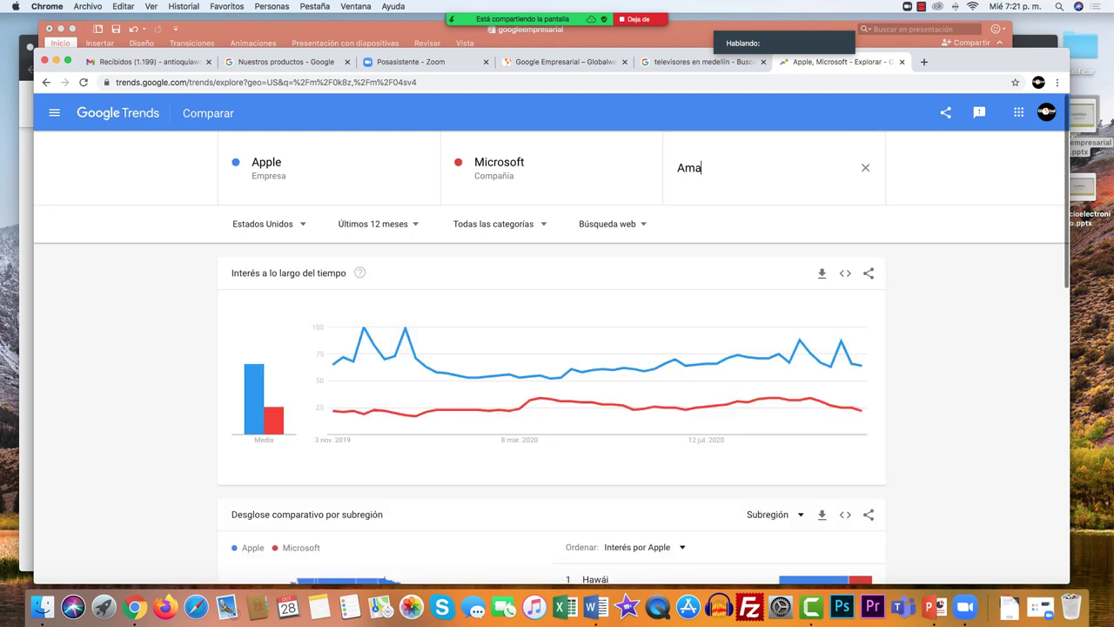
{"action": "type", "text": "z"}
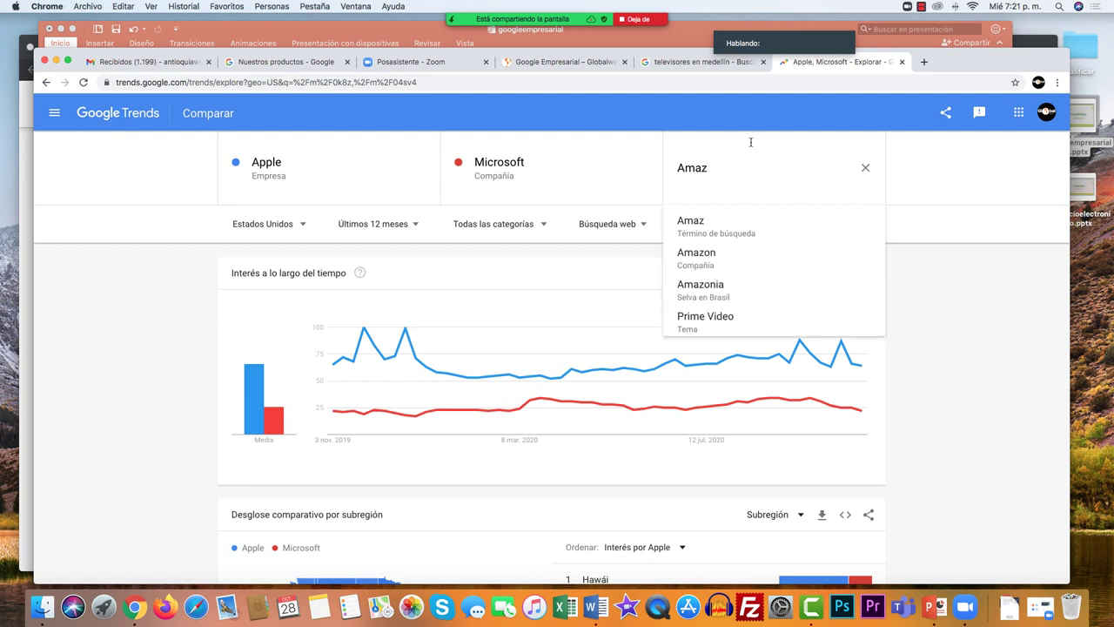
{"action": "left_click", "coordinate": [701, 259]}
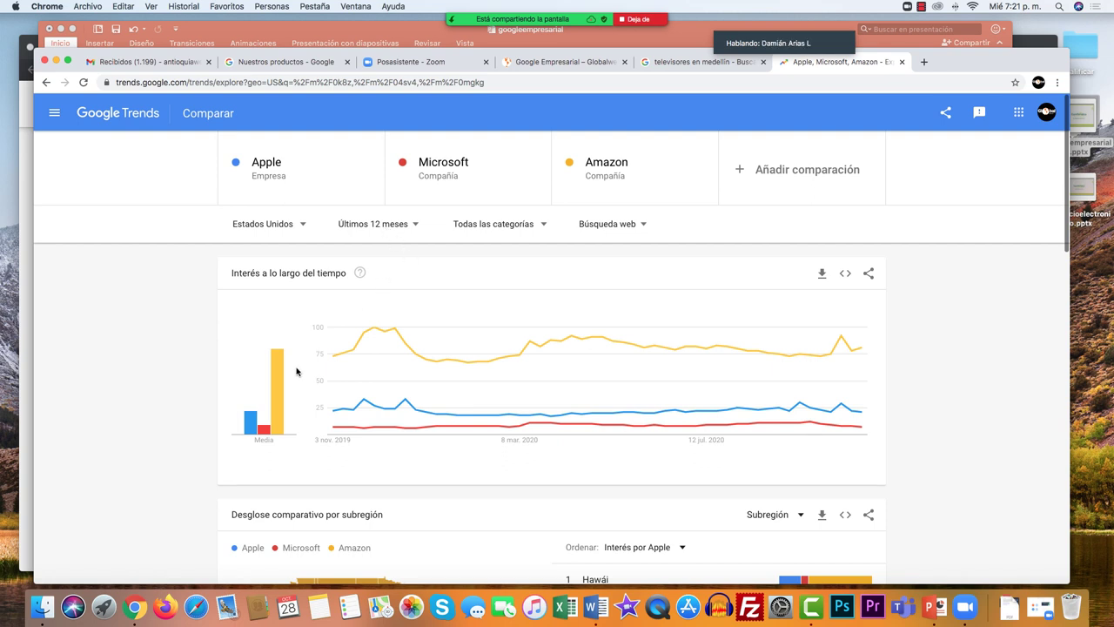
- Check Amazon's average interest in the chart and change the comparison's region to Colombia
{"action": "mouse_move", "coordinate": [274, 372]}
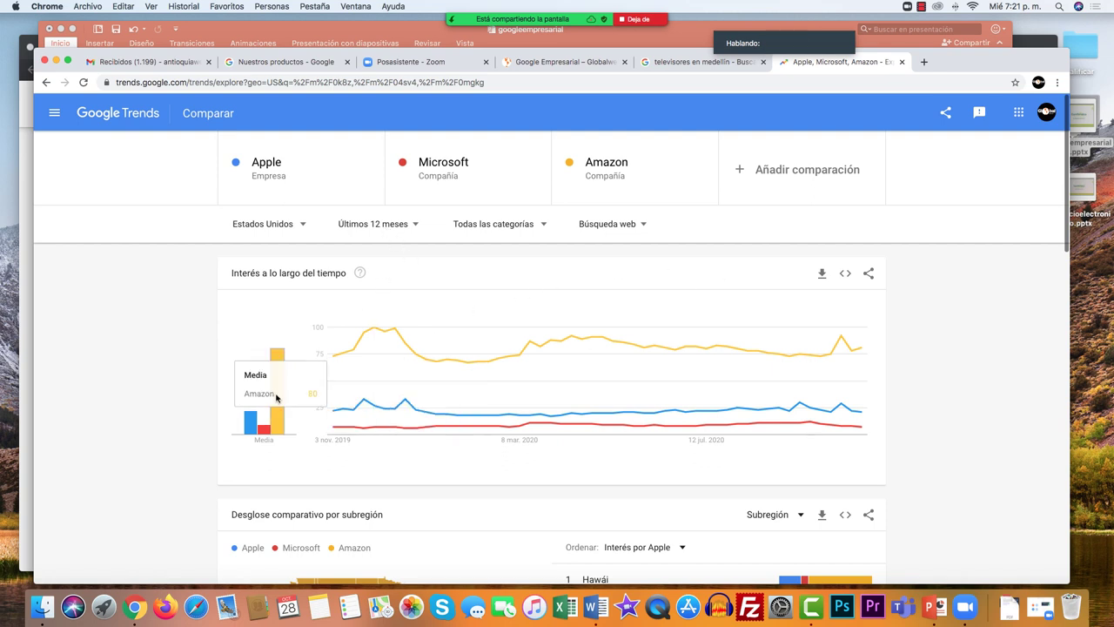
{"action": "left_click", "coordinate": [294, 226]}
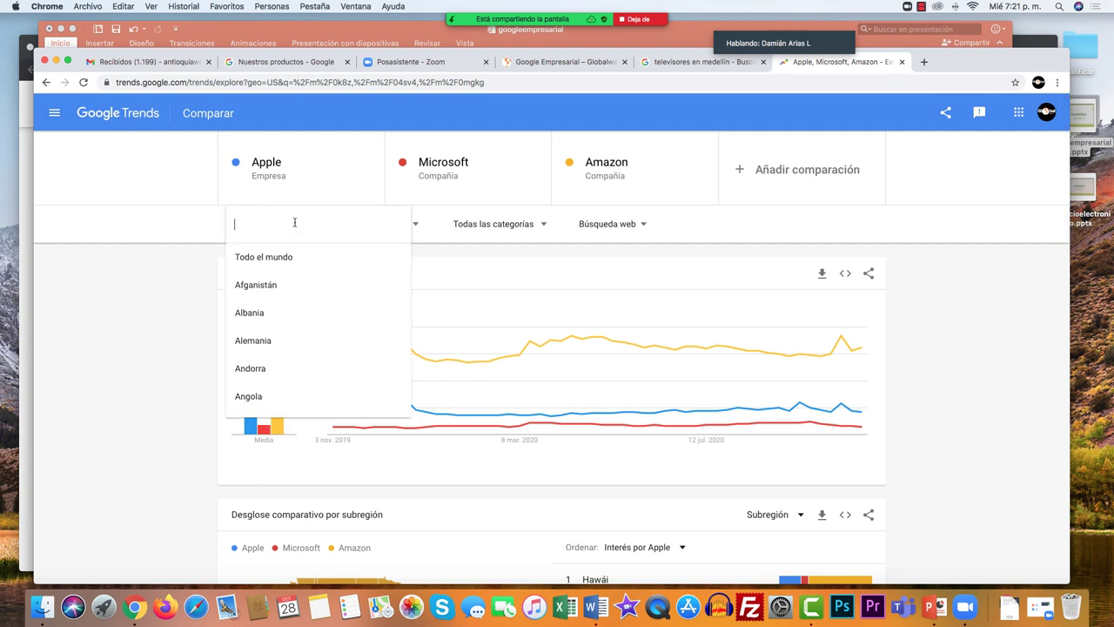
{"action": "type", "text": "c"}
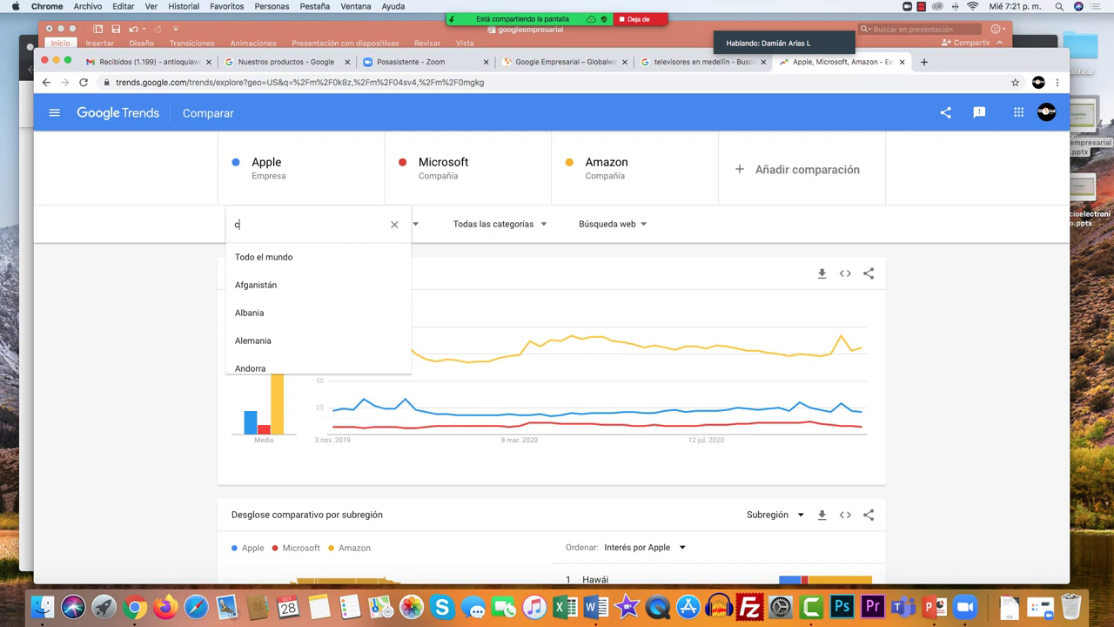
{"action": "type", "text": "olombia"}
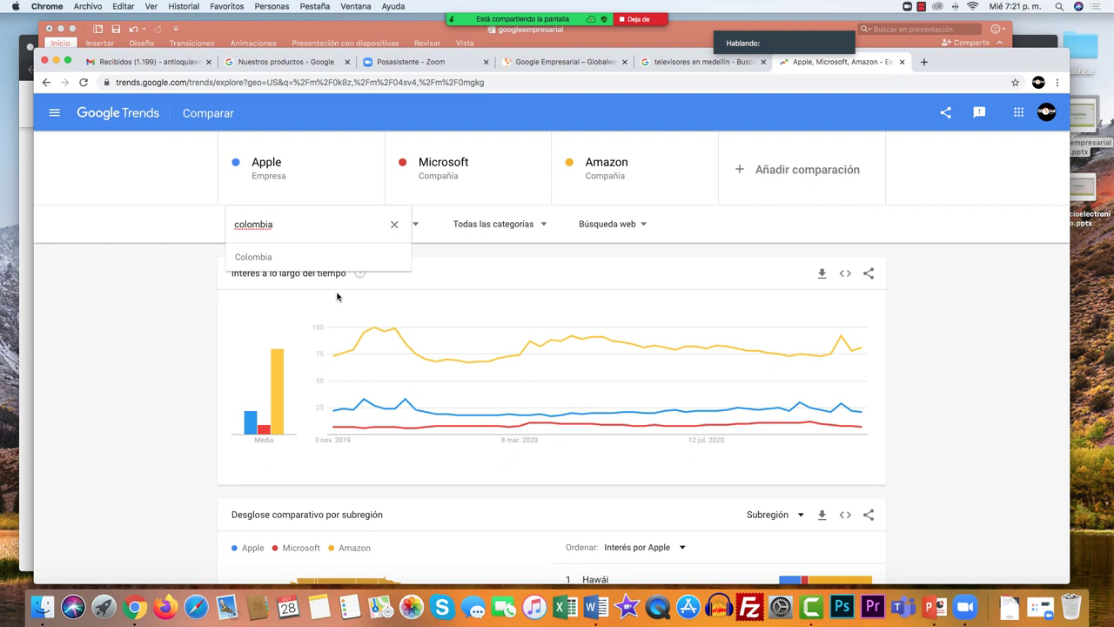
{"action": "left_click", "coordinate": [253, 256]}
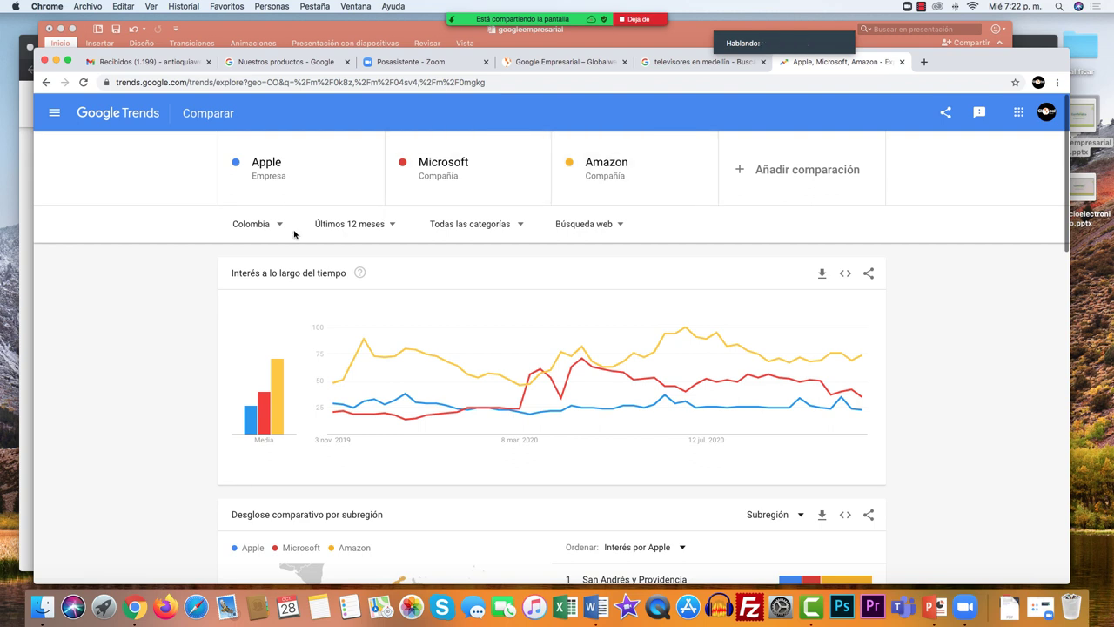
- Examine the Colombian subregion breakdown map and the regional interest and related queries for Apple, Microsoft and Amazon
{"action": "mouse_move", "coordinate": [279, 414]}
{"action": "scroll", "coordinate": [702, 373], "scroll_direction": "down", "scroll_amount": 5}
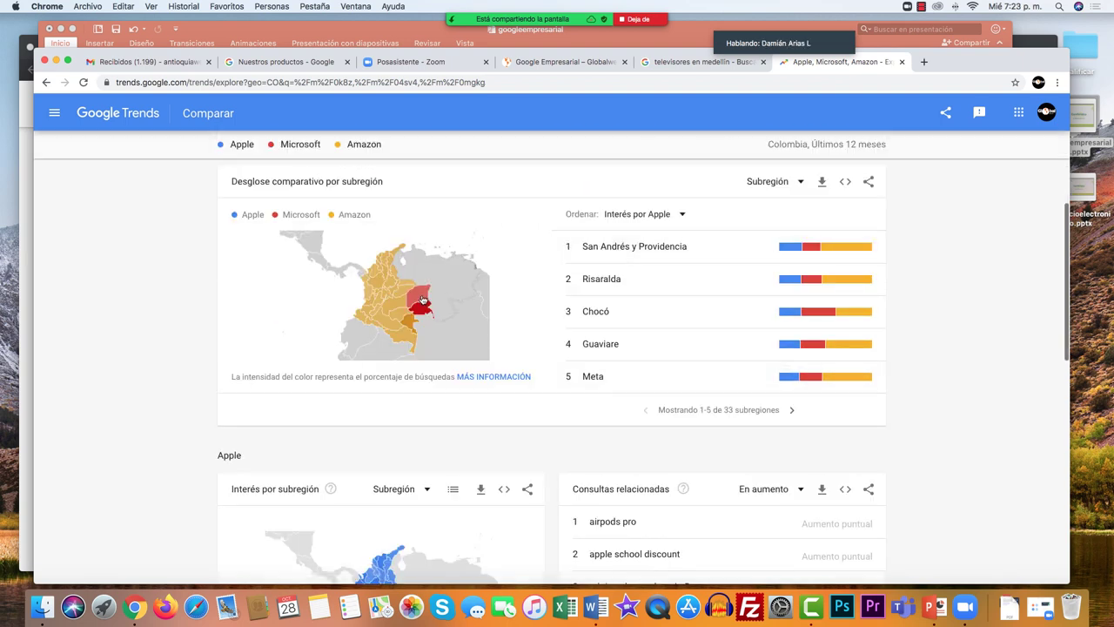
{"action": "mouse_move", "coordinate": [420, 300]}
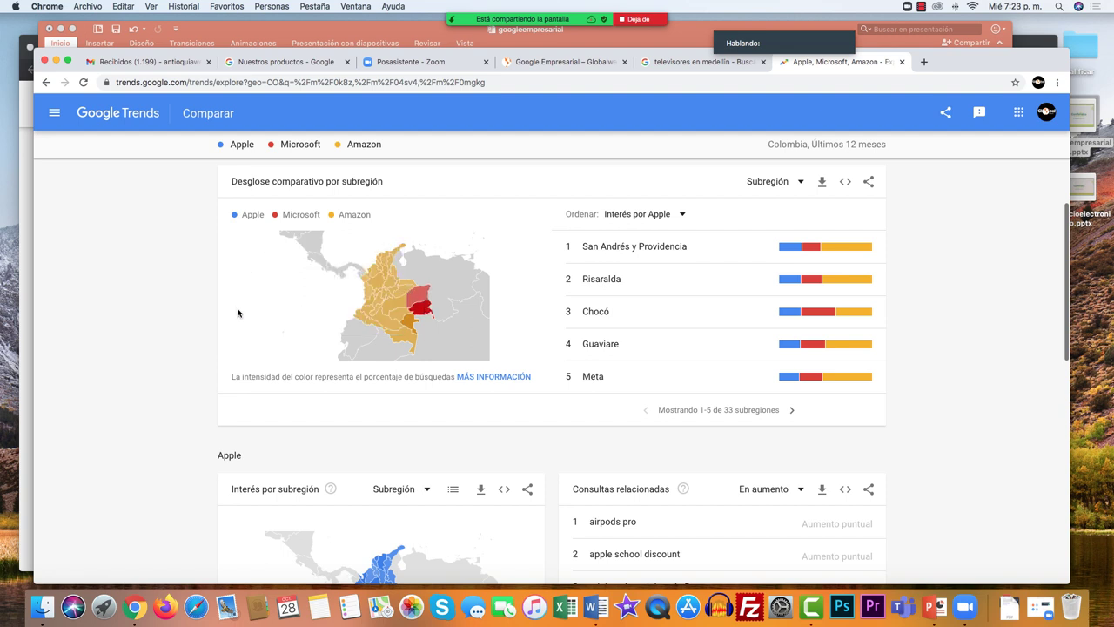
{"action": "mouse_move", "coordinate": [374, 286]}
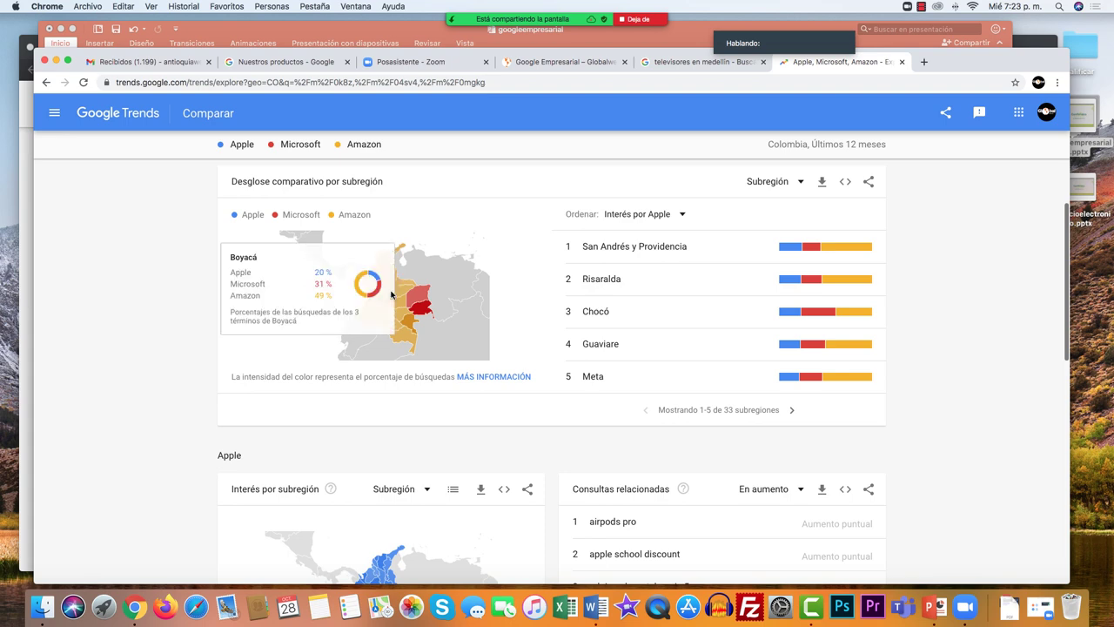
{"action": "scroll", "coordinate": [971, 378], "scroll_direction": "down", "scroll_amount": 5}
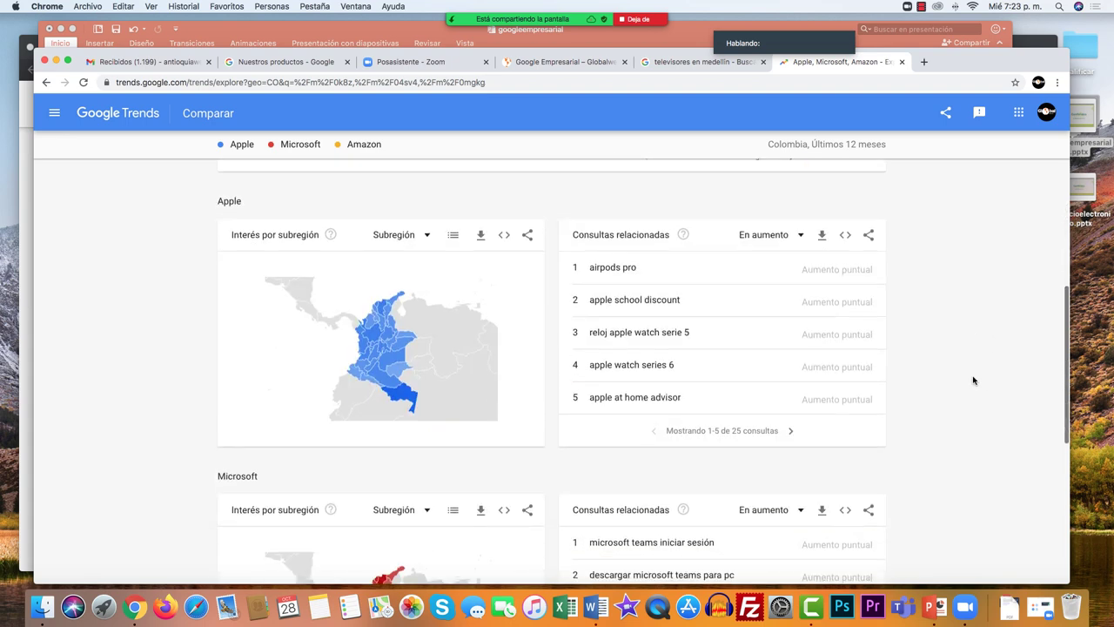
{"action": "scroll", "coordinate": [973, 380], "scroll_direction": "down", "scroll_amount": 4}
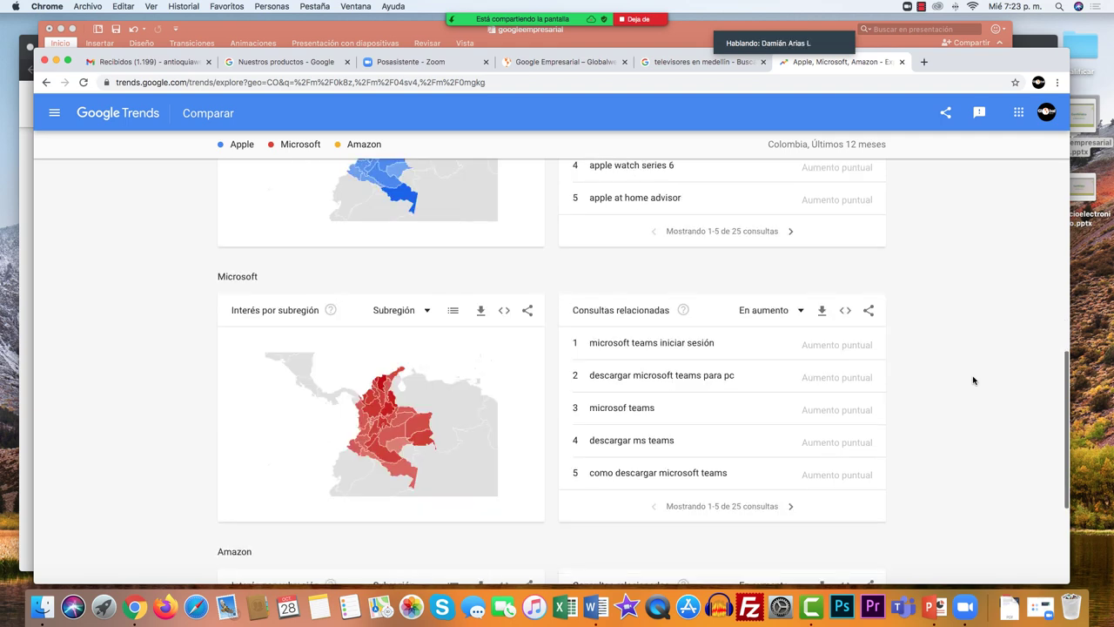
{"action": "scroll", "coordinate": [973, 379], "scroll_direction": "down", "scroll_amount": 4}
{"action": "scroll", "coordinate": [973, 380], "scroll_direction": "up", "scroll_amount": 10}
{"action": "scroll", "coordinate": [973, 380], "scroll_direction": "up", "scroll_amount": 10}
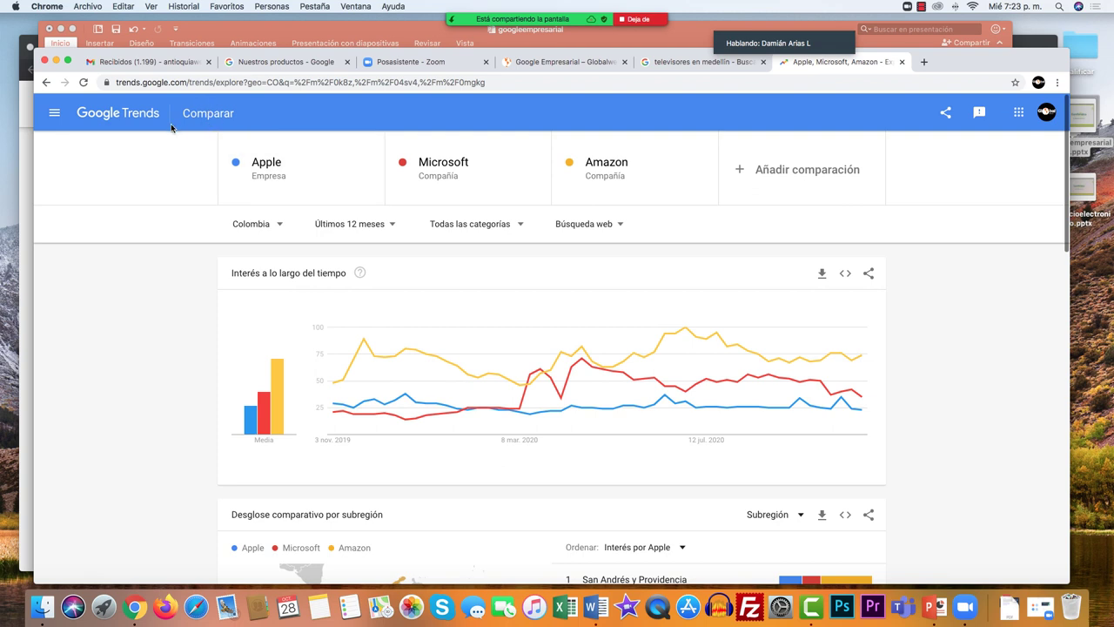
- Return to the Google Trends home page and look over its search field, examples and latest news and data
{"action": "left_click", "coordinate": [102, 115]}
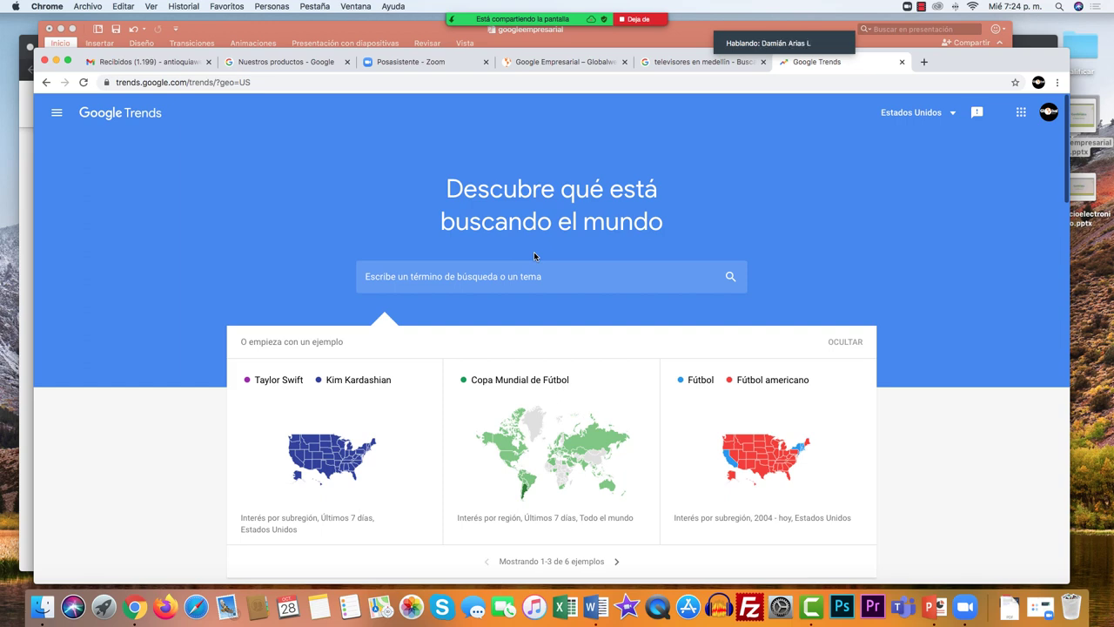
{"action": "left_click", "coordinate": [393, 276]}
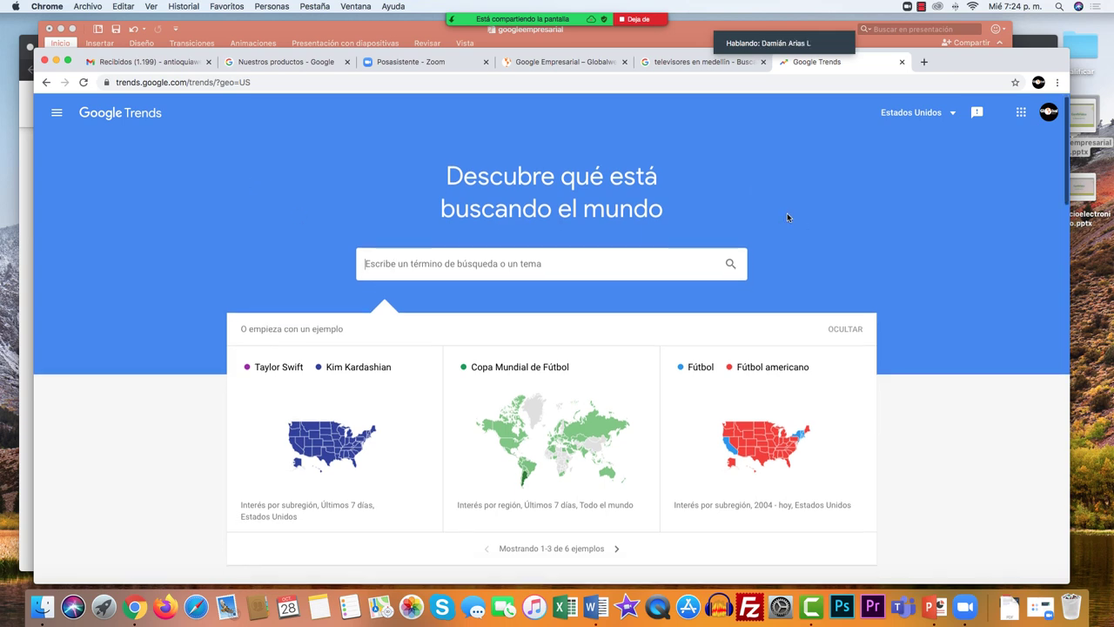
{"action": "scroll", "coordinate": [786, 218], "scroll_direction": "down", "scroll_amount": 5}
{"action": "scroll", "coordinate": [787, 217], "scroll_direction": "up", "scroll_amount": 5}
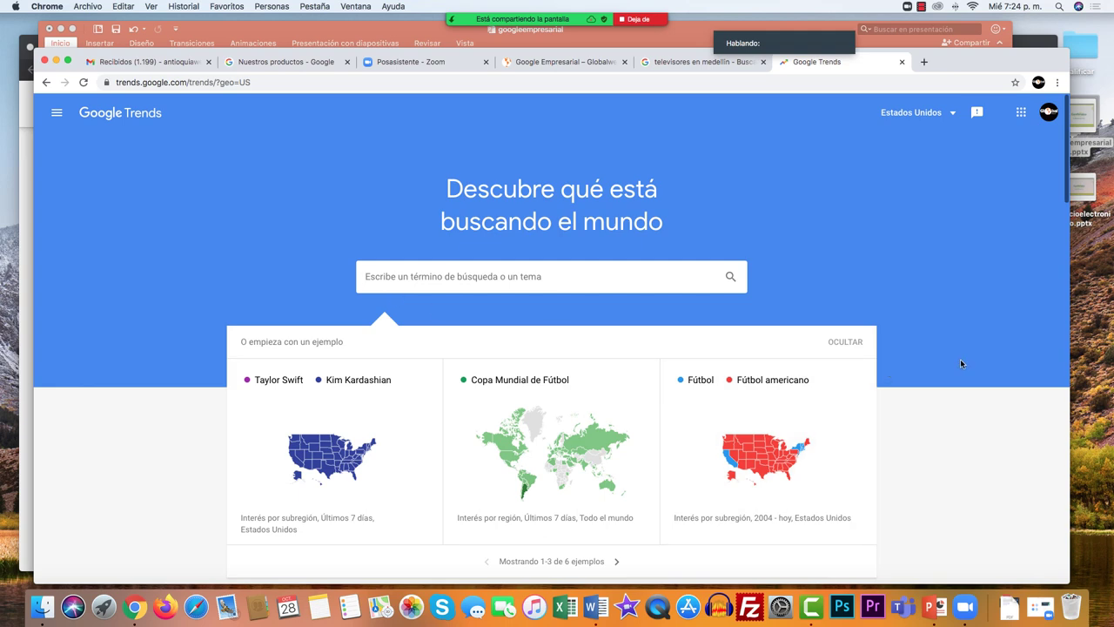
{"action": "scroll", "coordinate": [936, 357], "scroll_direction": "down", "scroll_amount": 5}
{"action": "scroll", "coordinate": [934, 362], "scroll_direction": "down", "scroll_amount": 1}
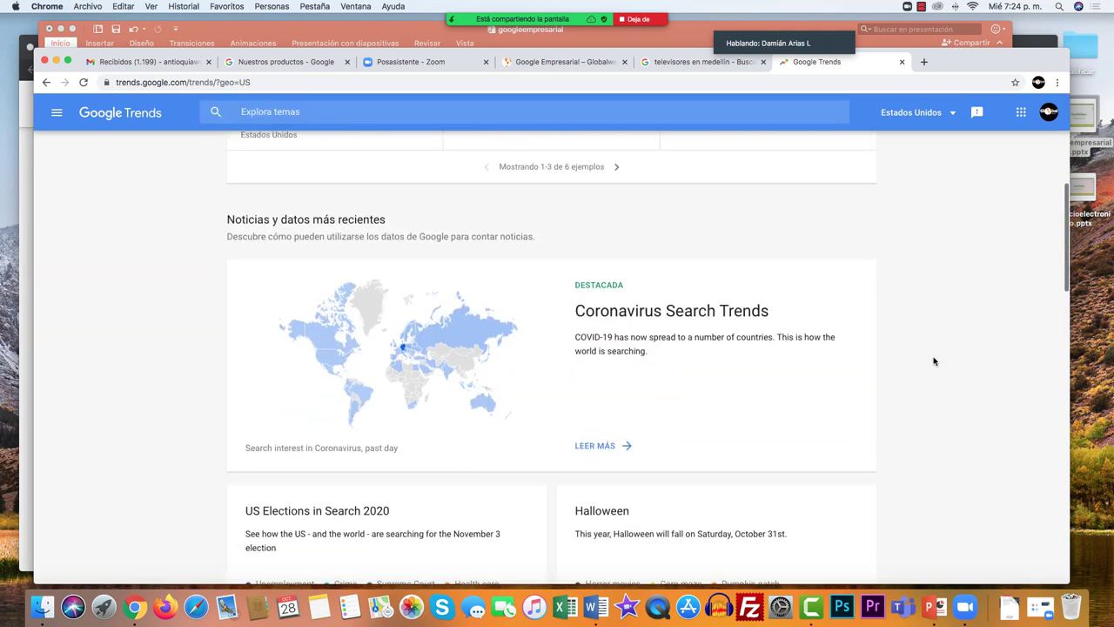
{"action": "scroll", "coordinate": [934, 361], "scroll_direction": "up", "scroll_amount": 5}
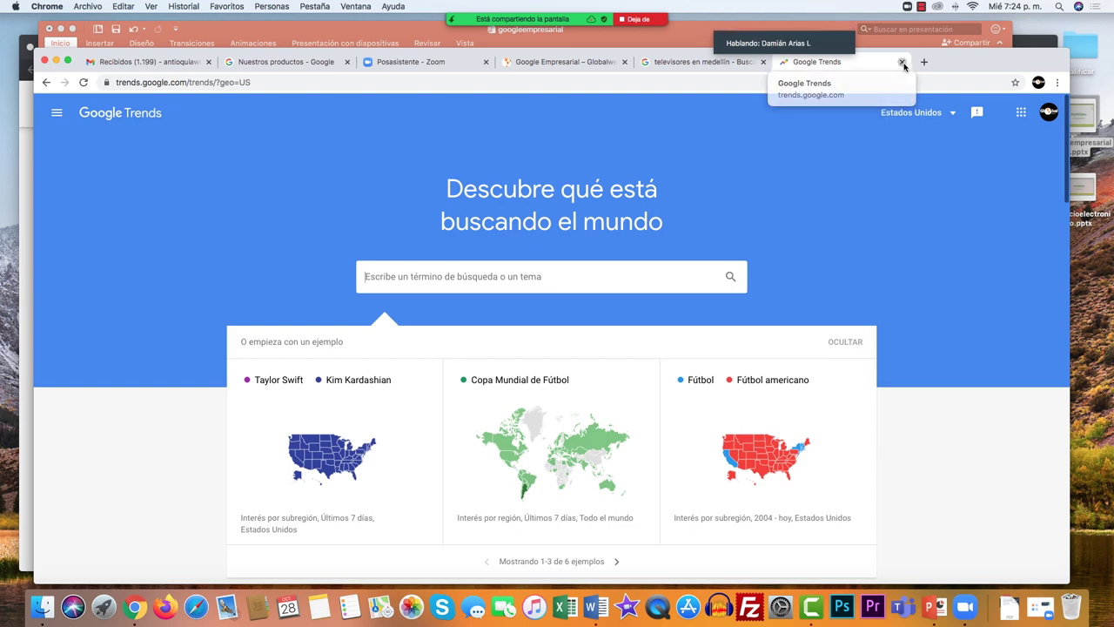
- Close the Google Trends tab and open a new blank tab
{"action": "left_click", "coordinate": [902, 62]}
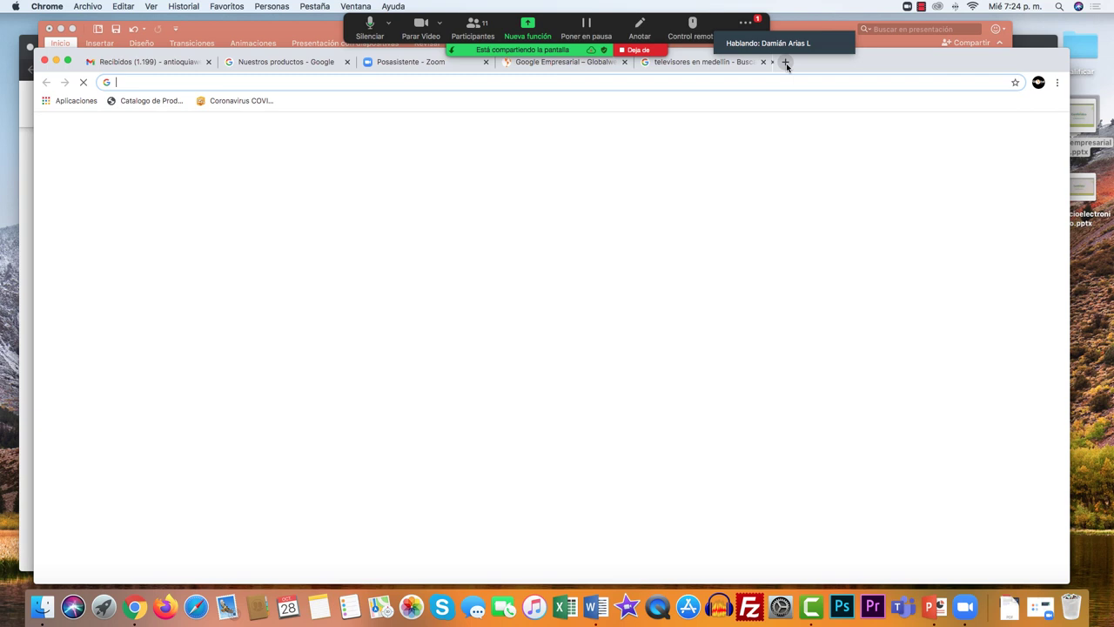
{"action": "left_click", "coordinate": [785, 61]}
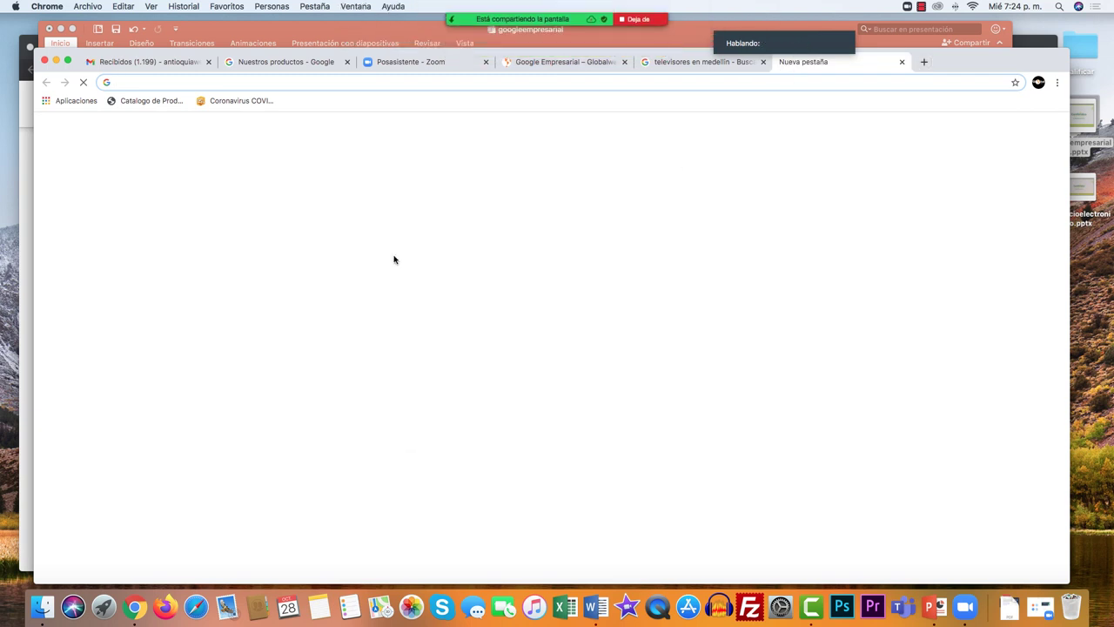
- Search Google for "neilpatel" and open the Spanish neilpatel.com site from the results
{"action": "type", "text": "neil"}
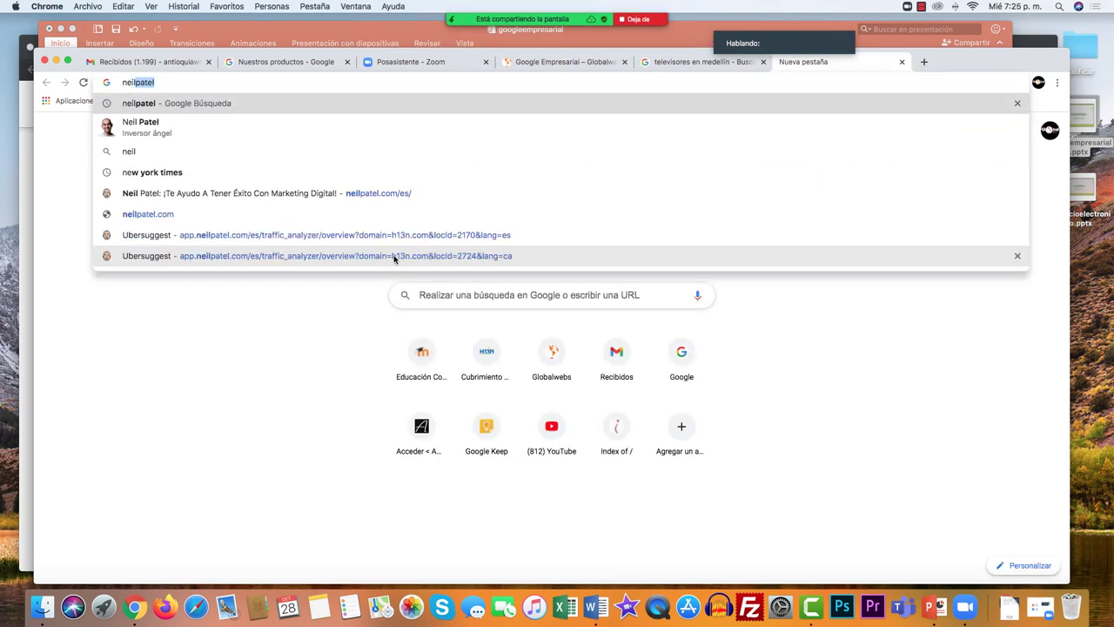
{"action": "type", "text": "patel"}
{"action": "key", "text": "Return"}
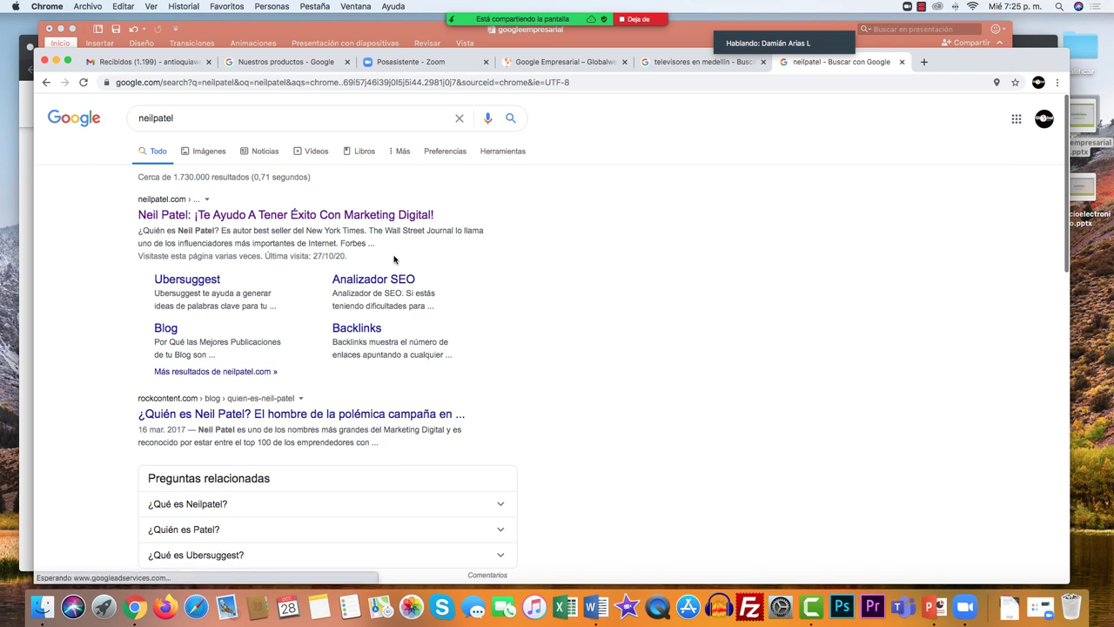
{"action": "left_click", "coordinate": [288, 219]}
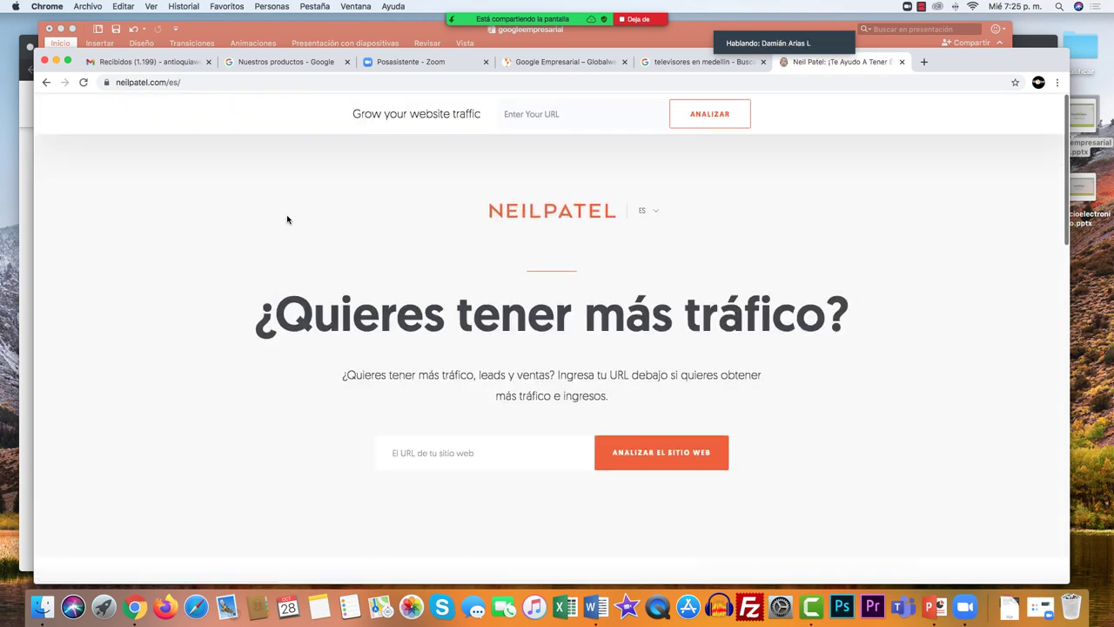
- Submit "bolsas en Colombia" in the site's website analysis form to open Ubersuggest
{"action": "left_click", "coordinate": [396, 453]}
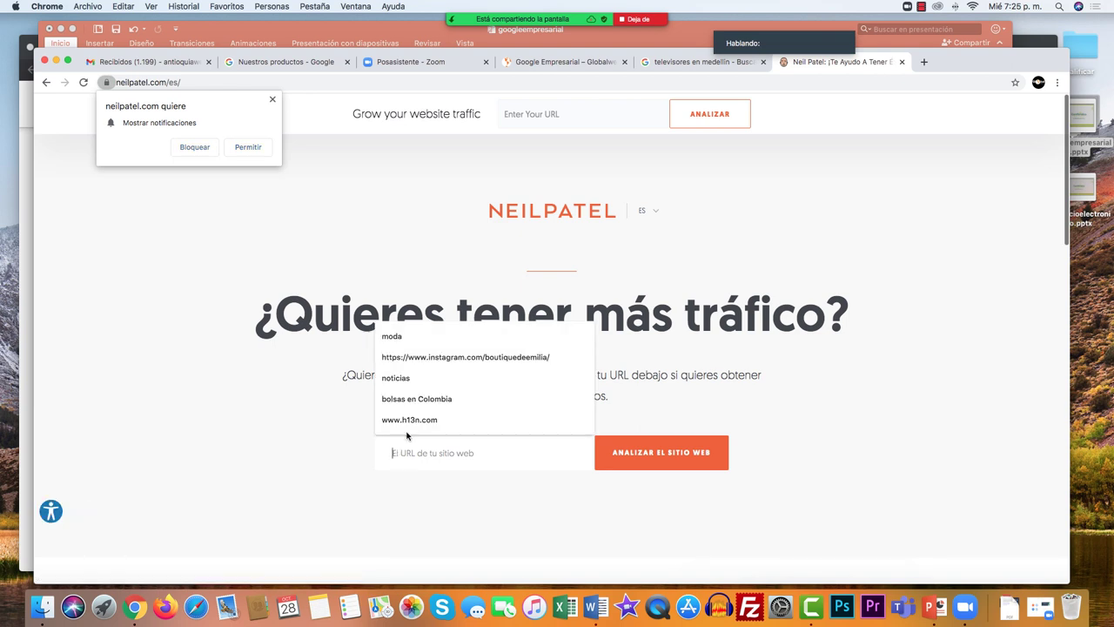
{"action": "left_click", "coordinate": [413, 402]}
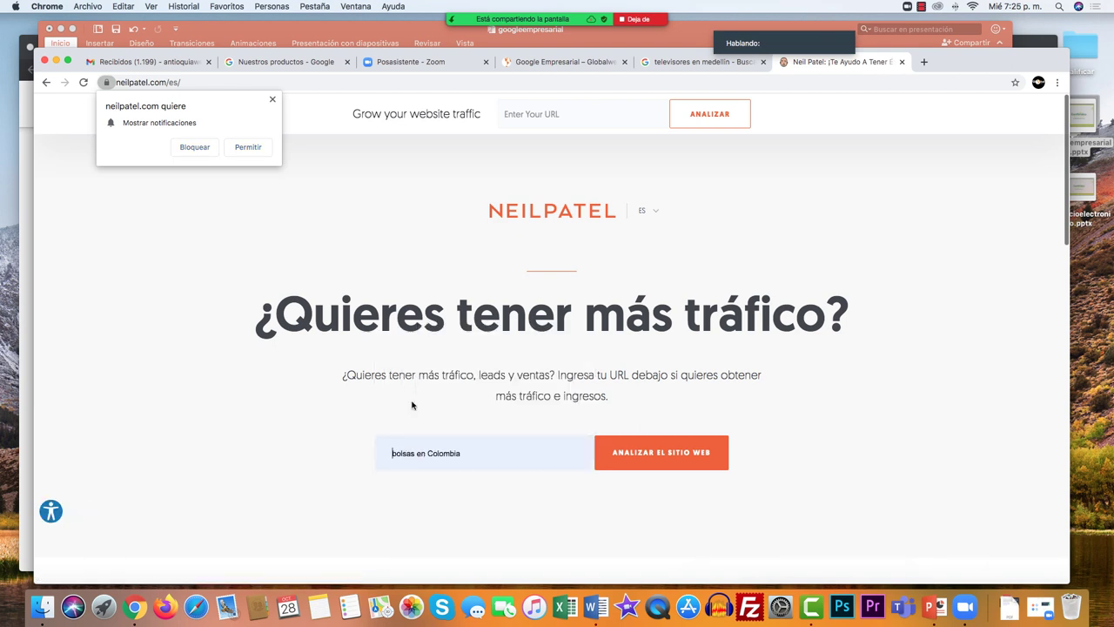
{"action": "left_click", "coordinate": [650, 463]}
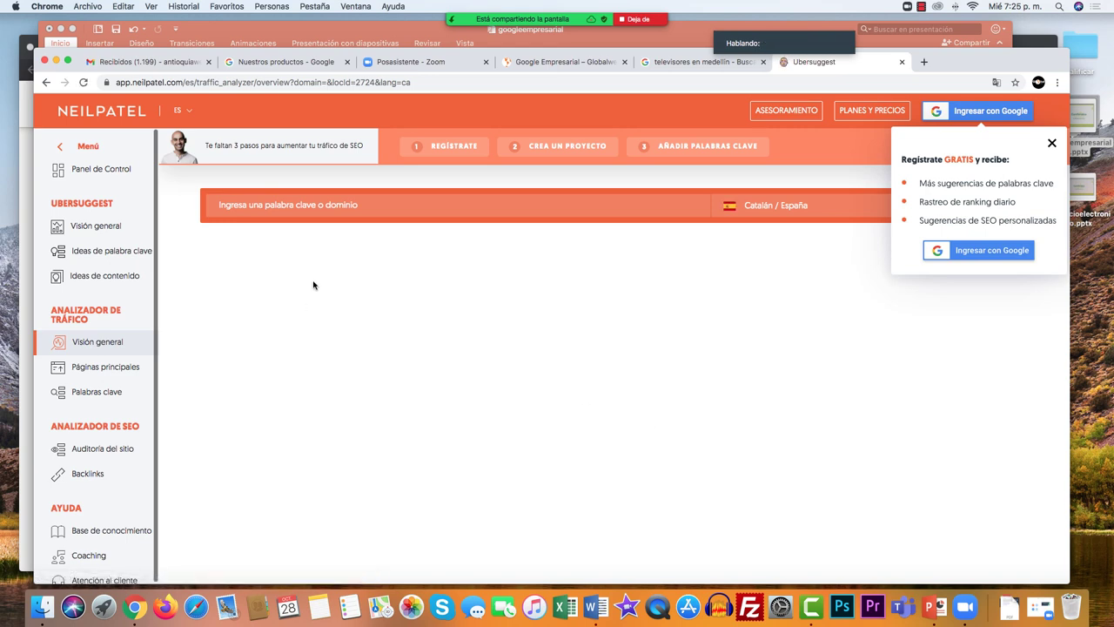
- Analyze the keyword "noticias en antioquia" for Español / Colombia, closing the sign-up pop-up, and look through the keyword report
{"action": "left_click", "coordinate": [235, 205]}
{"action": "type", "text": "noti"}
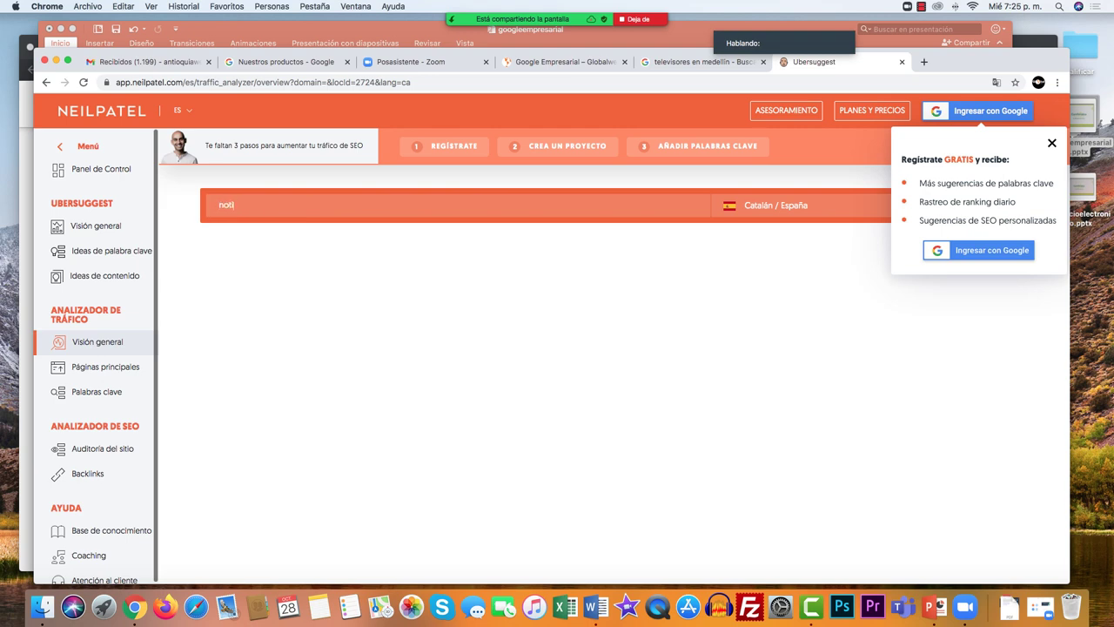
{"action": "type", "text": "cias en antioquia"}
{"action": "left_click", "coordinate": [773, 208]}
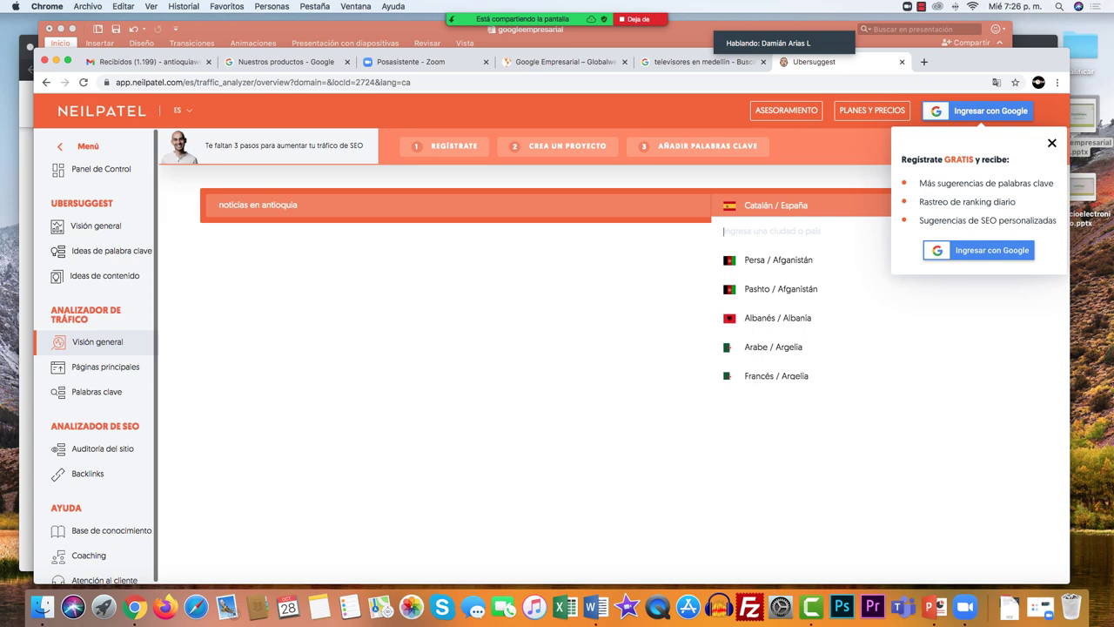
{"action": "type", "text": "esp"}
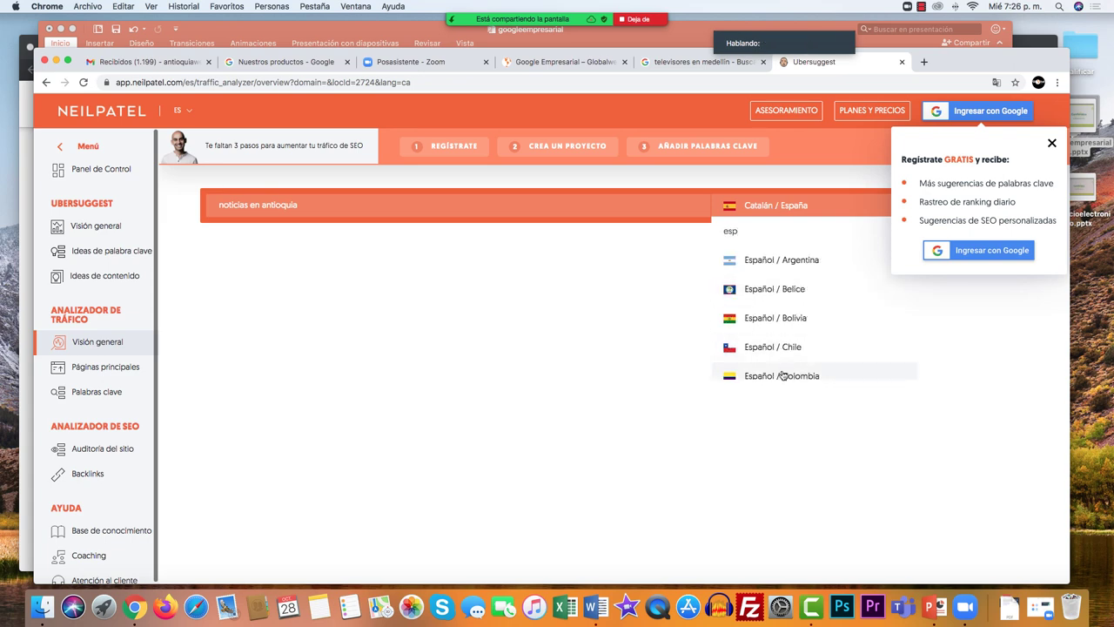
{"action": "left_click", "coordinate": [783, 376]}
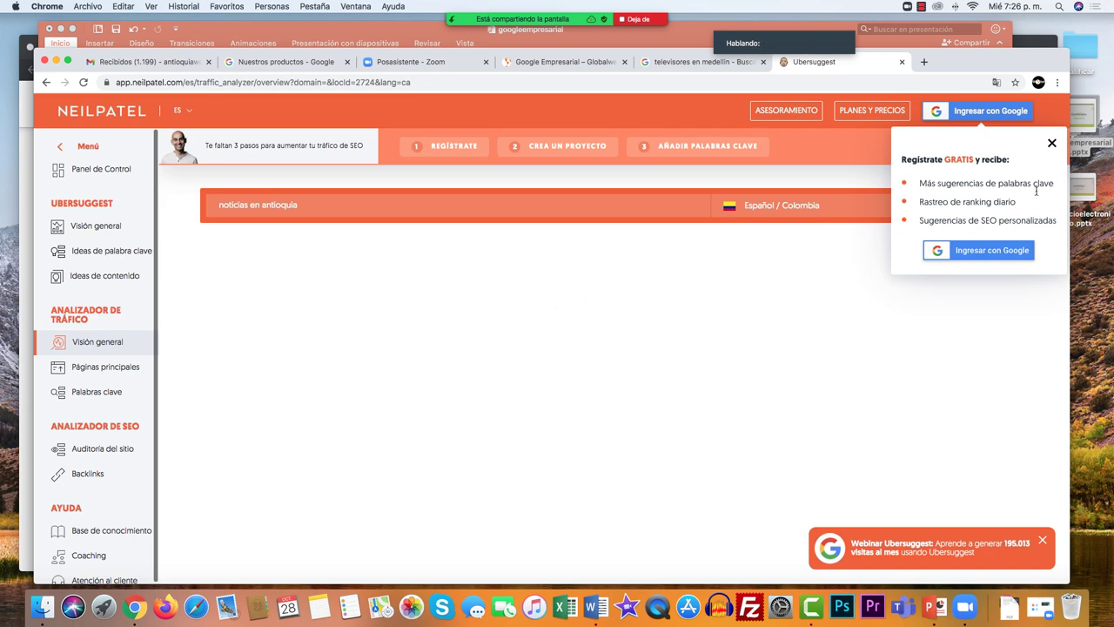
{"action": "left_click", "coordinate": [1052, 143]}
{"action": "left_click", "coordinate": [964, 210]}
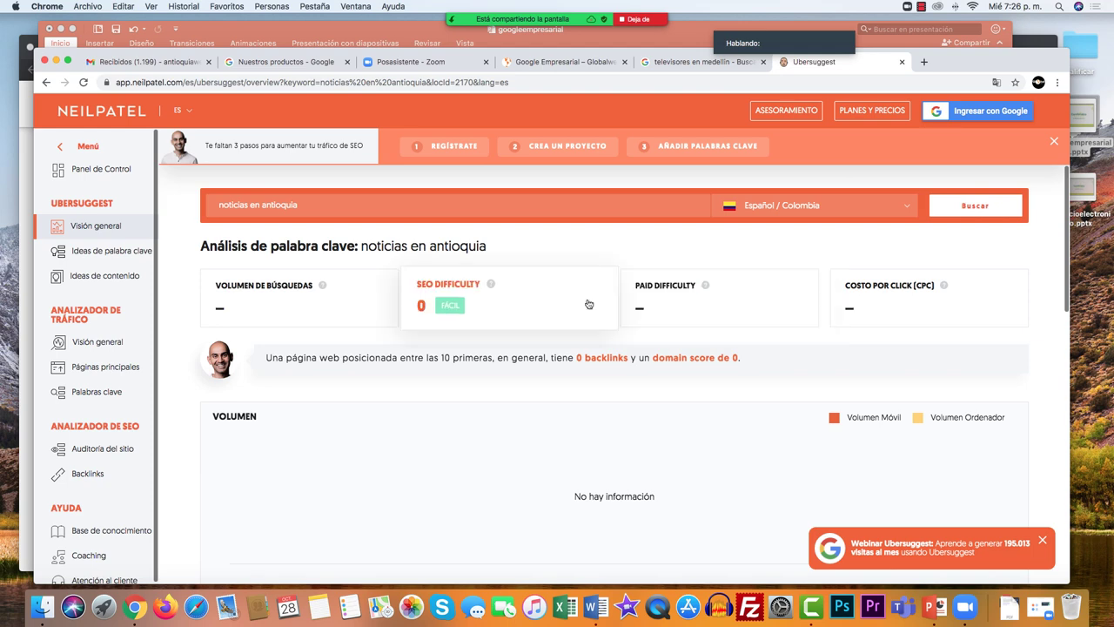
{"action": "scroll", "coordinate": [494, 296], "scroll_direction": "down", "scroll_amount": 10}
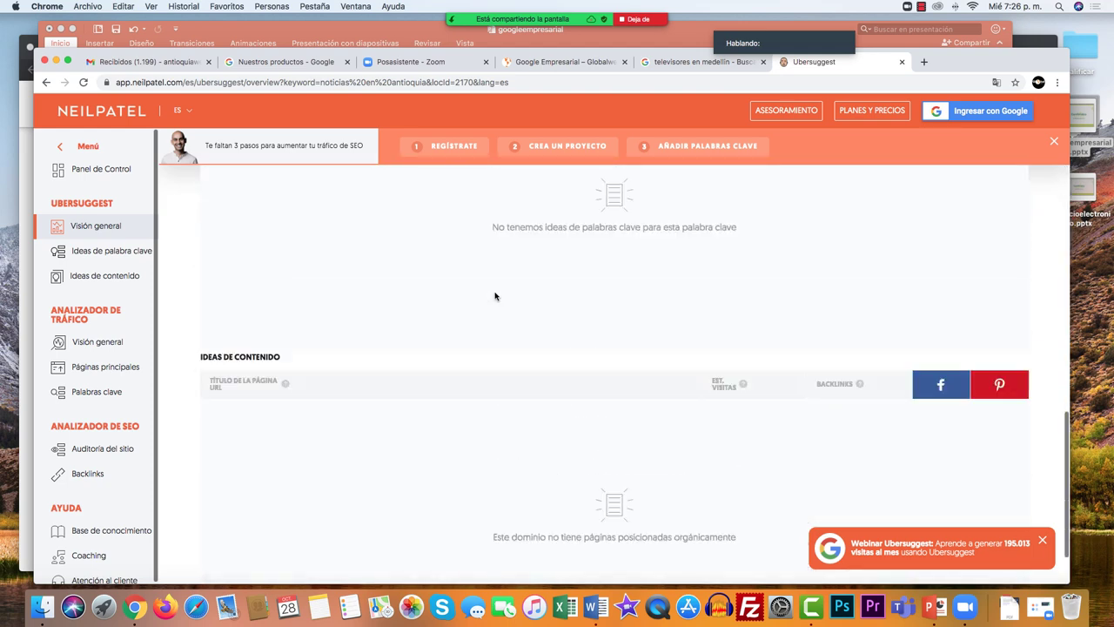
{"action": "scroll", "coordinate": [495, 296], "scroll_direction": "up", "scroll_amount": 10}
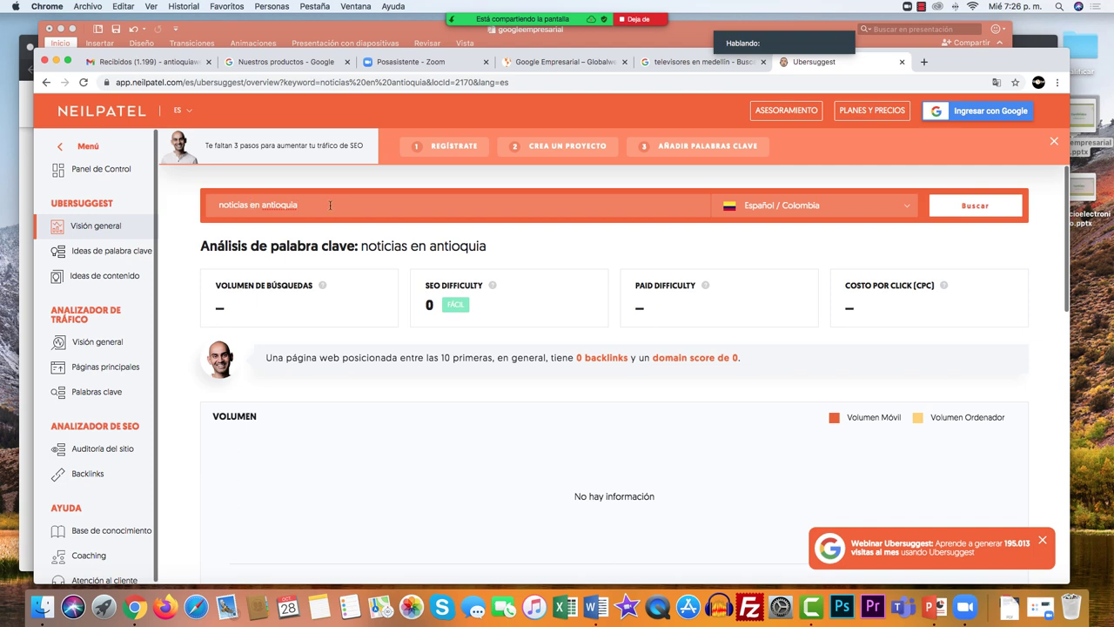
- Run the keyword analysis for the shorter term "noticias" and for "vehiculos"
{"action": "left_click_drag", "start_coordinate": [330, 204], "coordinate": [249, 206]}
{"action": "key", "text": "BackSpace"}
{"action": "key", "text": "Return"}
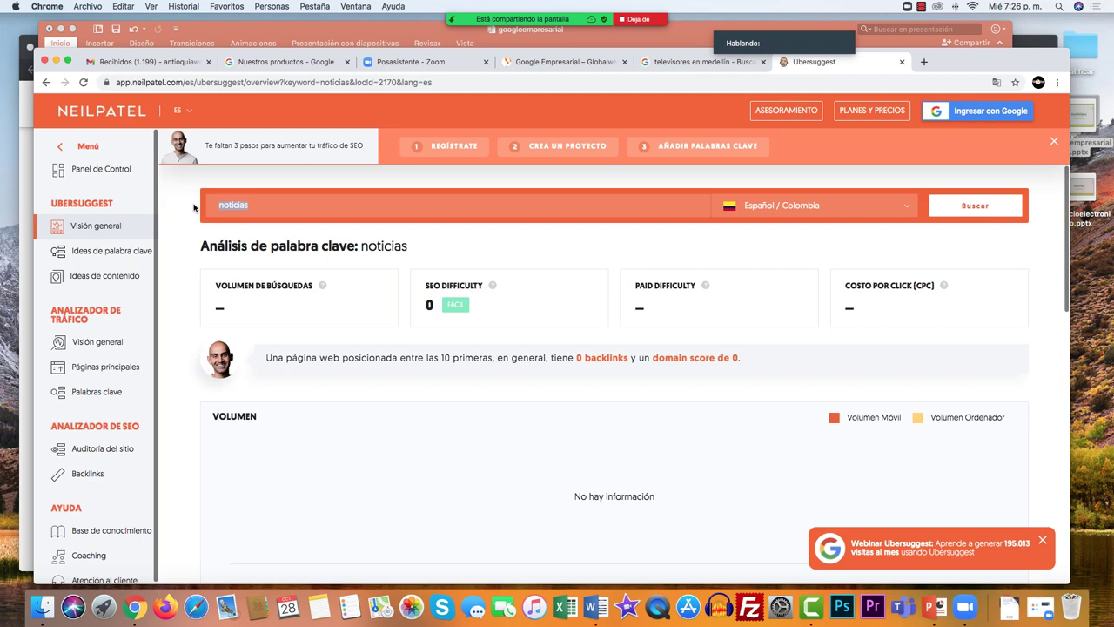
{"action": "type", "text": "vehiculos"}
{"action": "key", "text": "Return"}
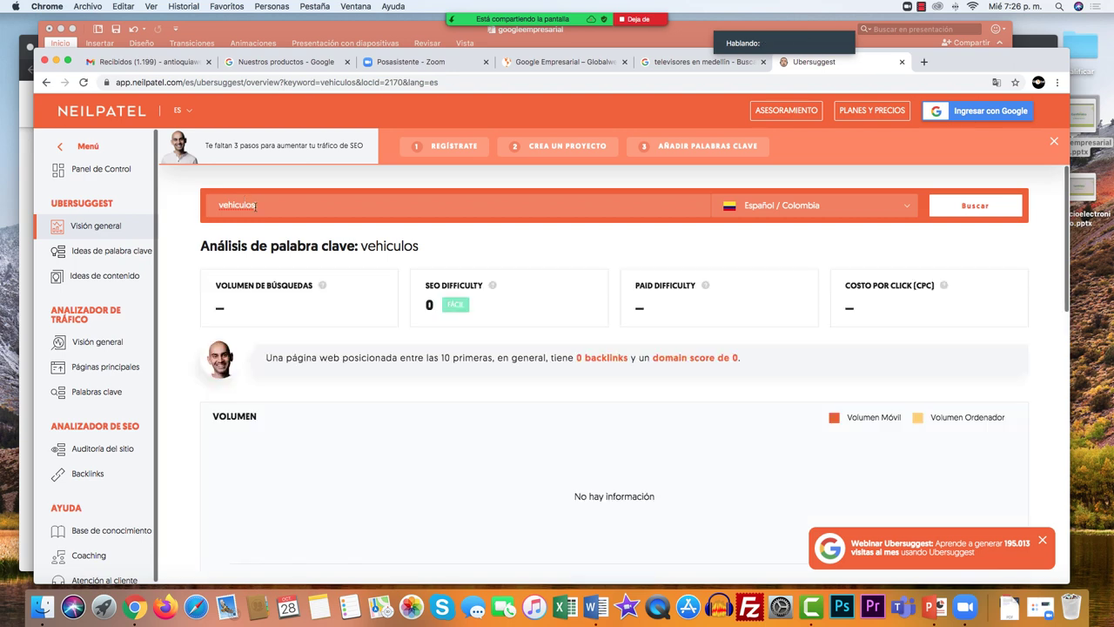
{"action": "left_click_drag", "start_coordinate": [255, 205], "coordinate": [207, 205]}
{"action": "type", "text": "www.h13n.com"}
{"action": "left_click", "coordinate": [987, 212]}
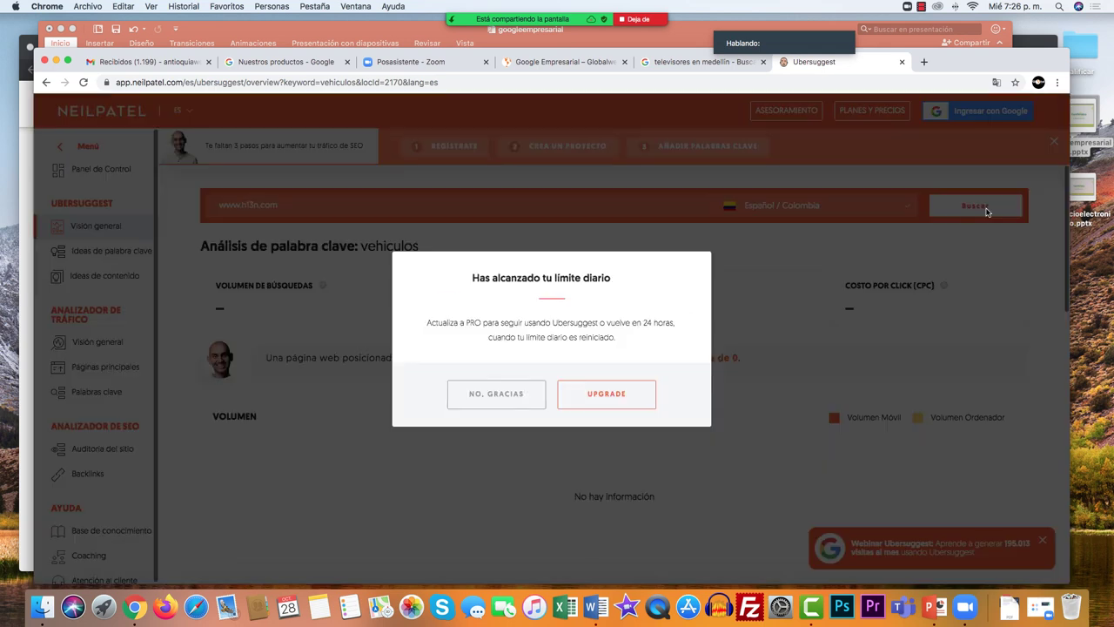
{"action": "left_click", "coordinate": [517, 406]}
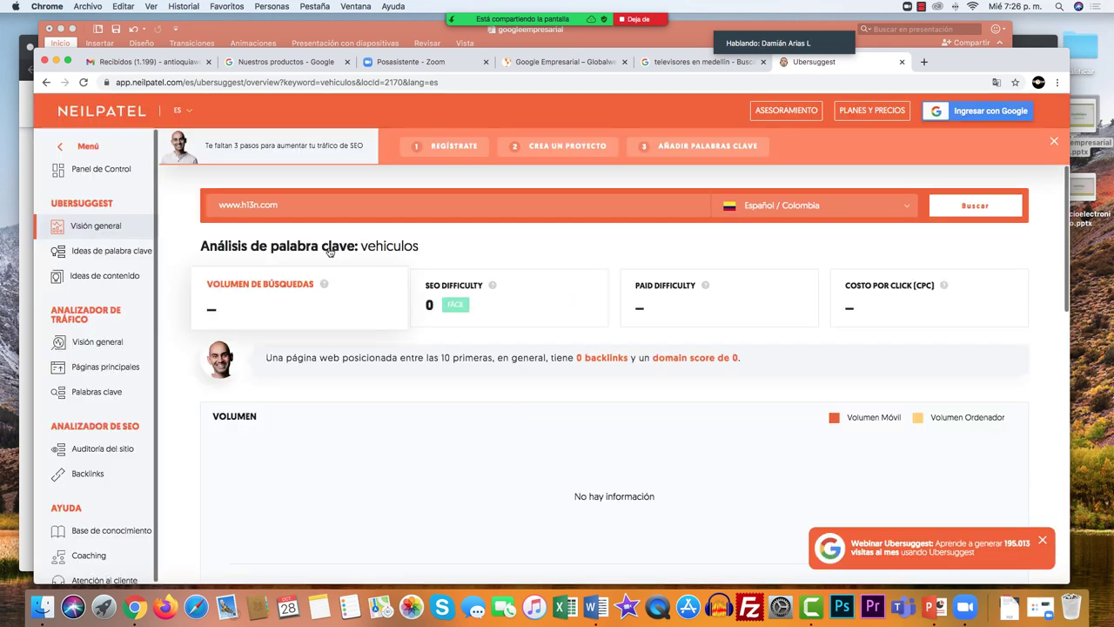
{"action": "scroll", "coordinate": [458, 426], "scroll_direction": "down", "scroll_amount": 5}
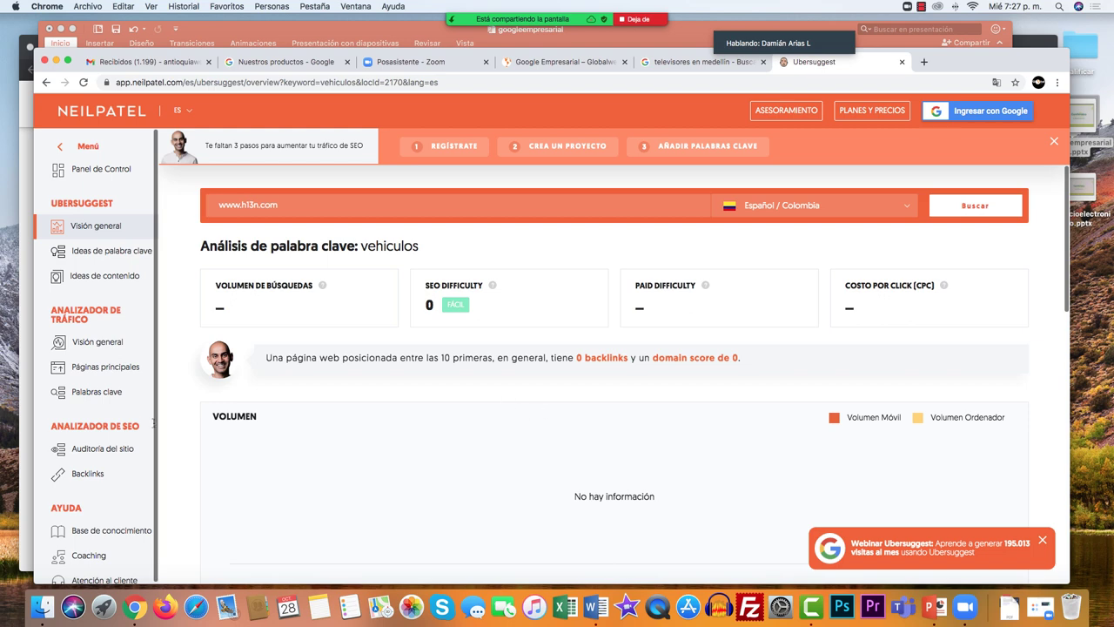
- Open the traffic analyzer's keywords page and dismiss the "¿Quieres más tráfico?" sign-up window
{"action": "left_click", "coordinate": [96, 391]}
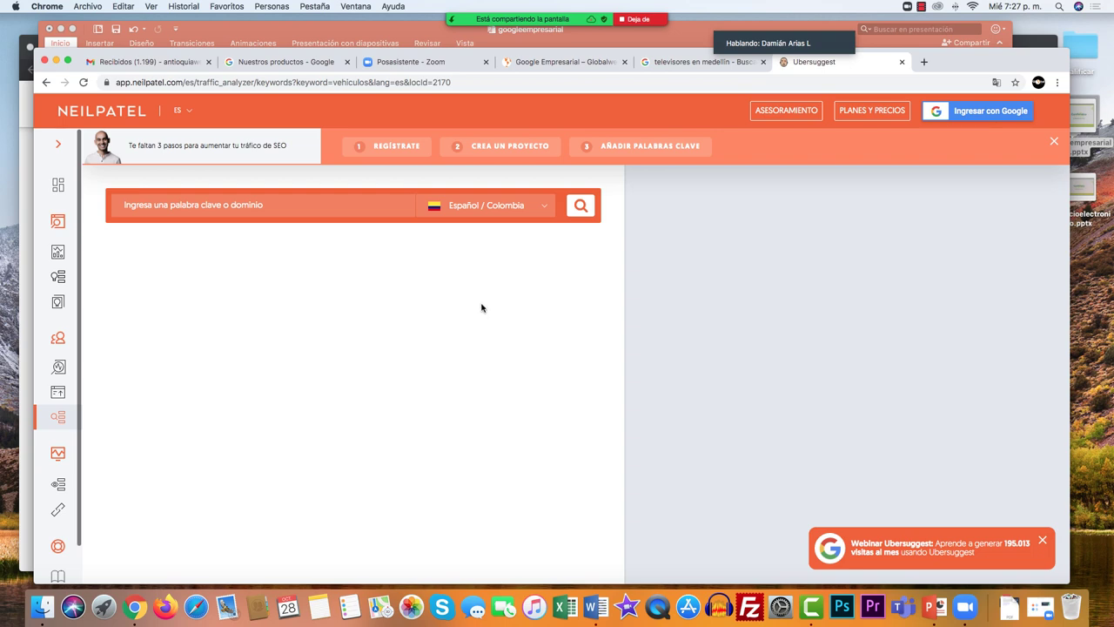
{"action": "left_click", "coordinate": [942, 120]}
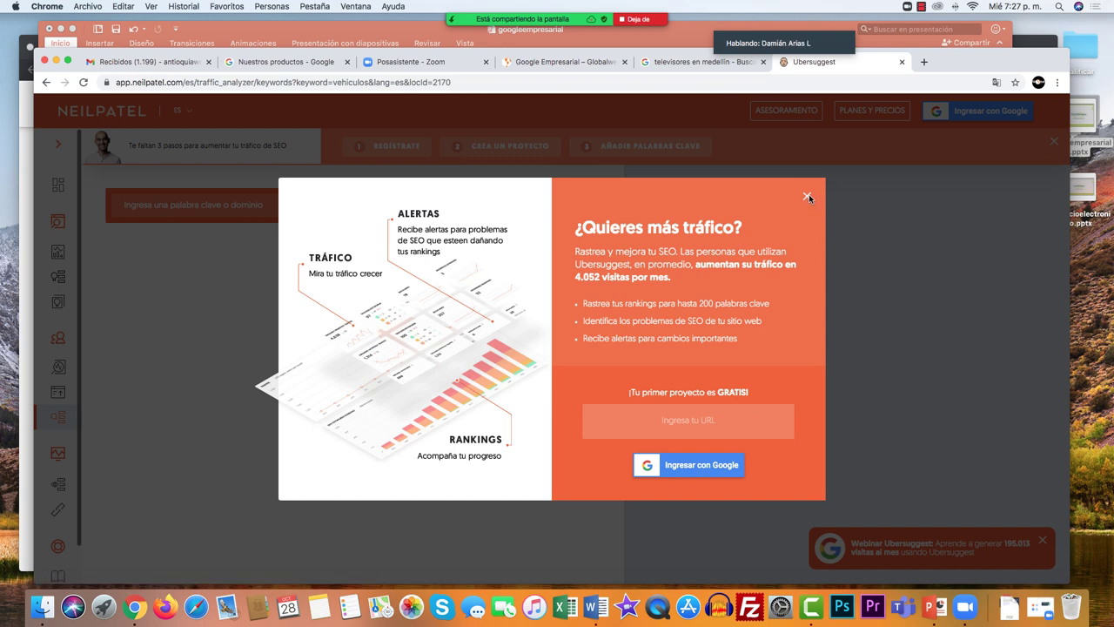
{"action": "left_click", "coordinate": [807, 196]}
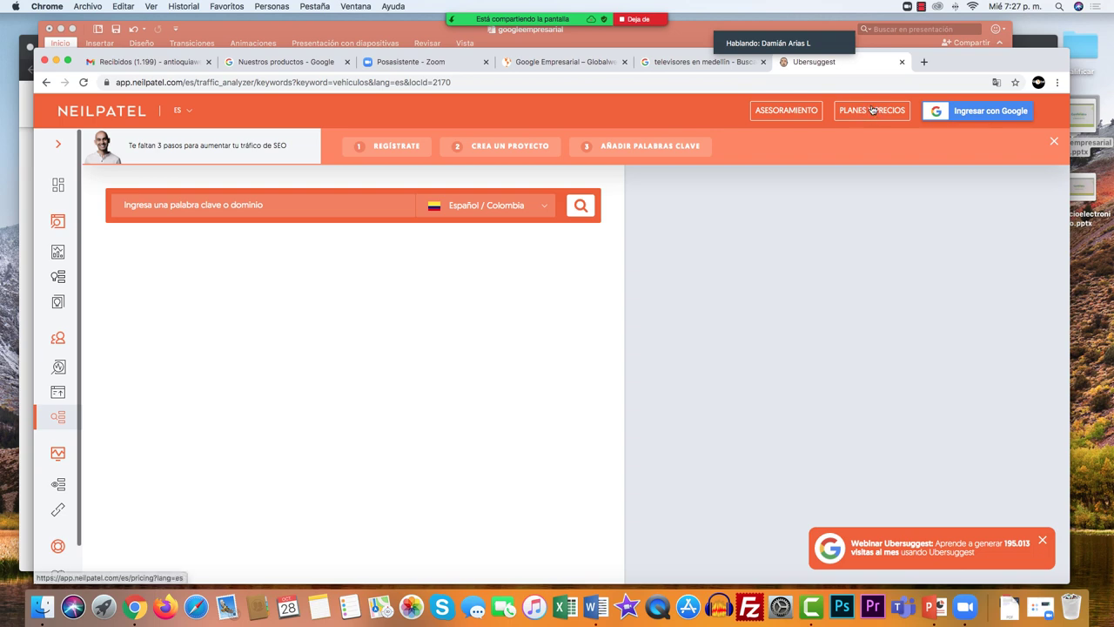
- Close the Ubersuggest tab and return to the Google products page
{"action": "left_click", "coordinate": [902, 62]}
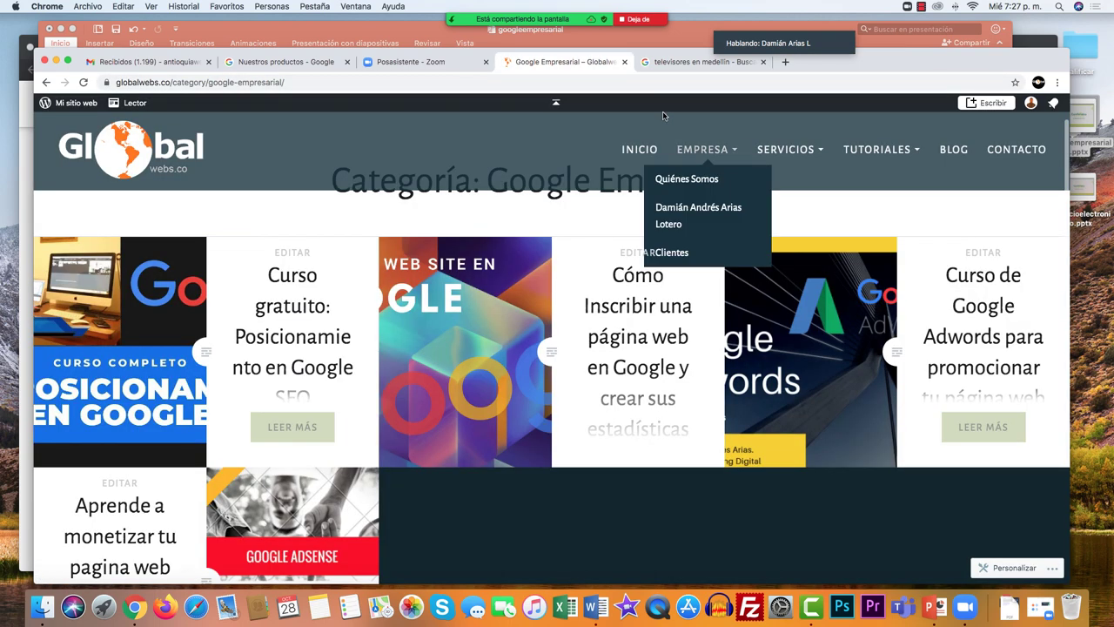
{"action": "left_click", "coordinate": [287, 63]}
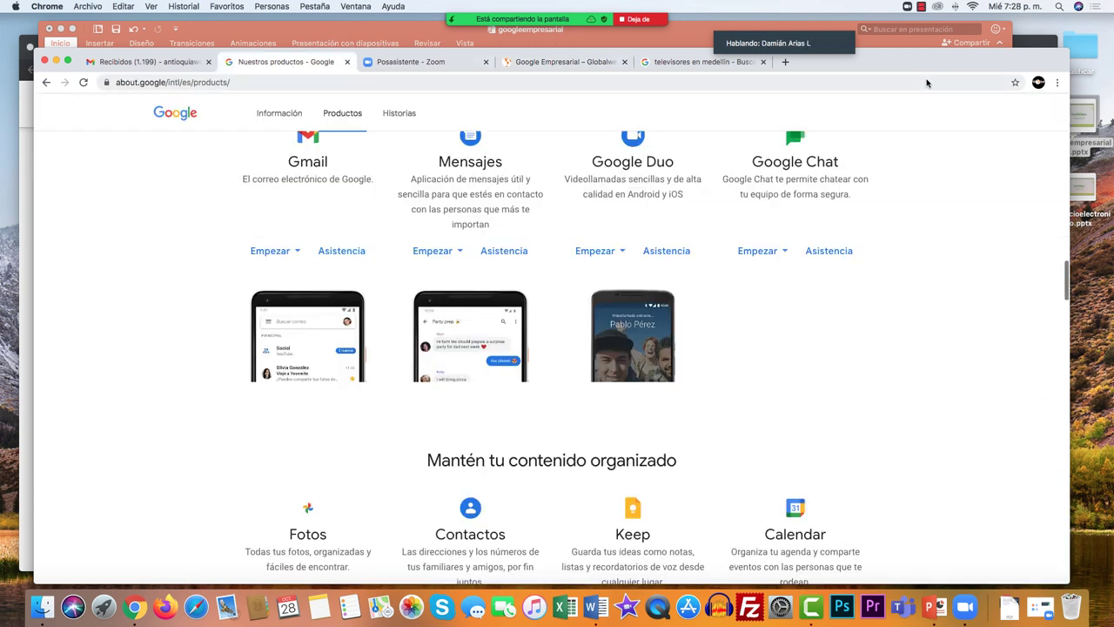
{"action": "left_click", "coordinate": [1036, 44]}
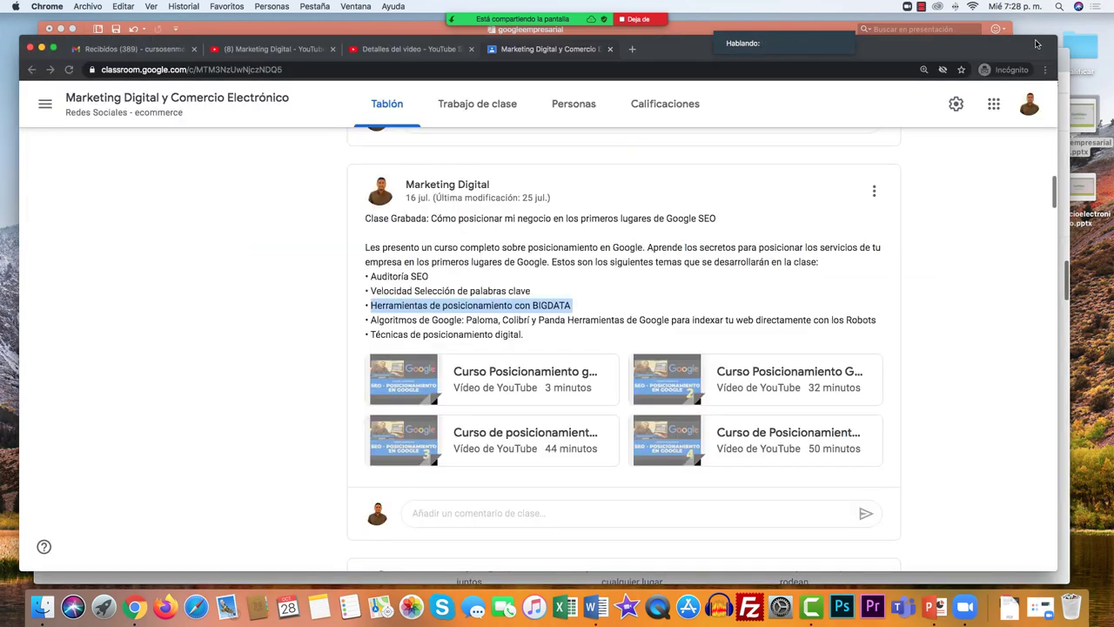
{"action": "left_click", "coordinate": [1061, 82]}
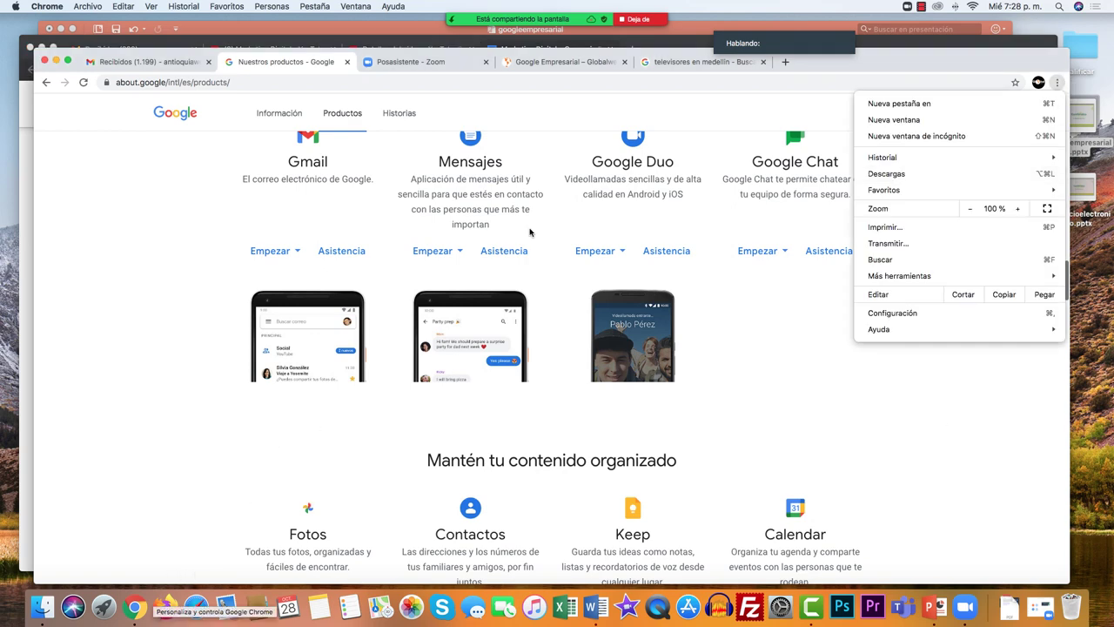
- Switch to the googleempresarial presentation in PowerPoint and select the question "Cuál es el mejor gimnasio de Medellín?" on the Google Hummingbird slide
{"action": "left_click", "coordinate": [947, 613]}
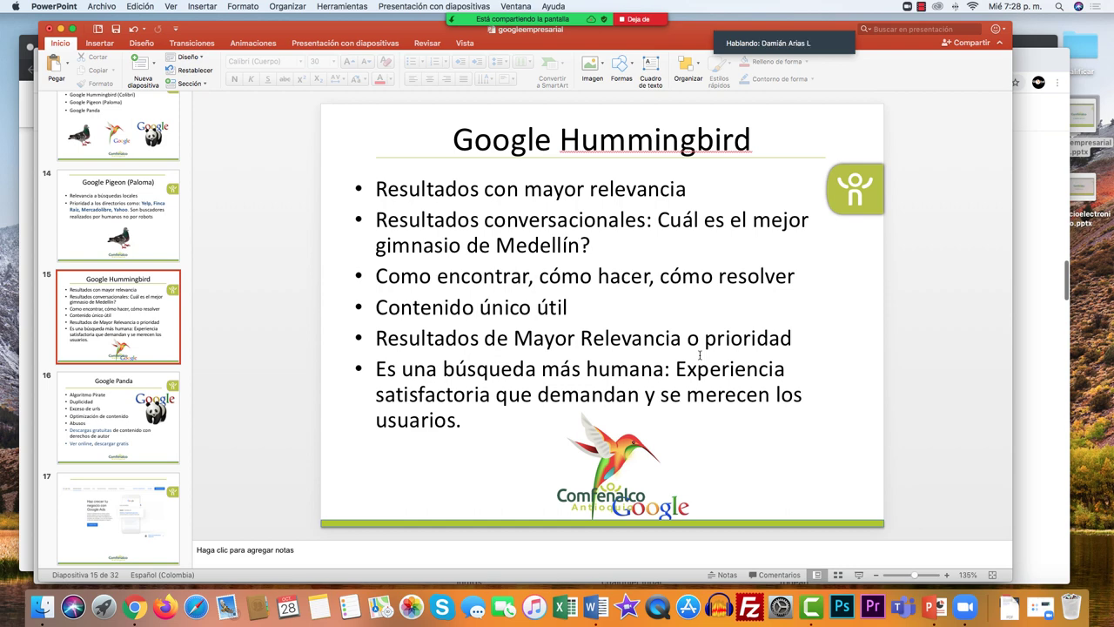
{"action": "scroll", "coordinate": [80, 339], "scroll_direction": "down", "scroll_amount": 3}
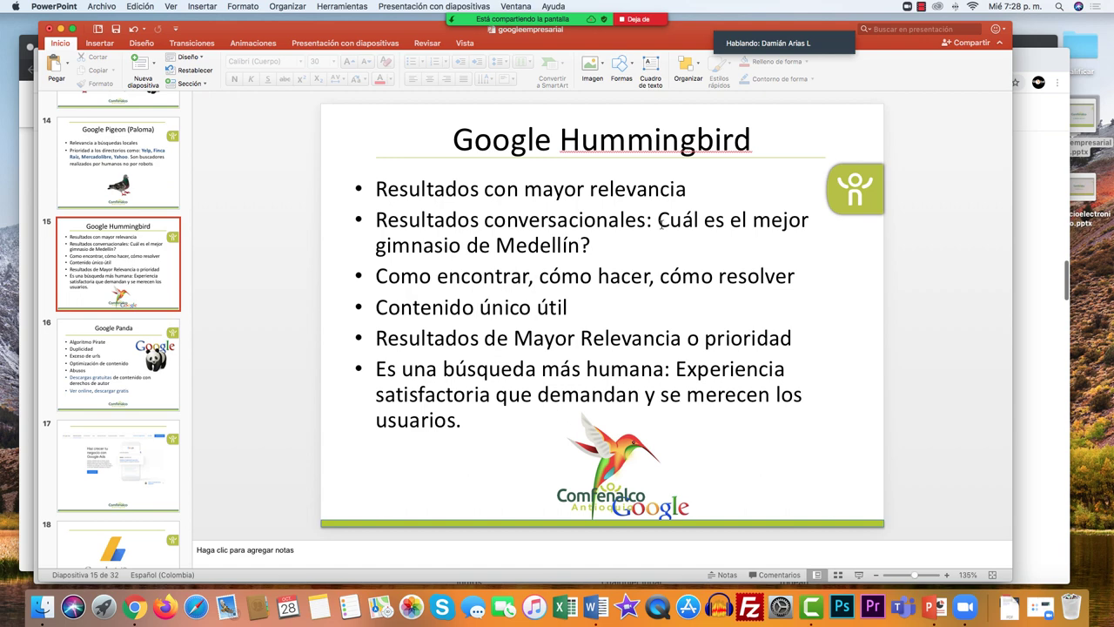
{"action": "left_click_drag", "start_coordinate": [659, 220], "coordinate": [706, 246]}
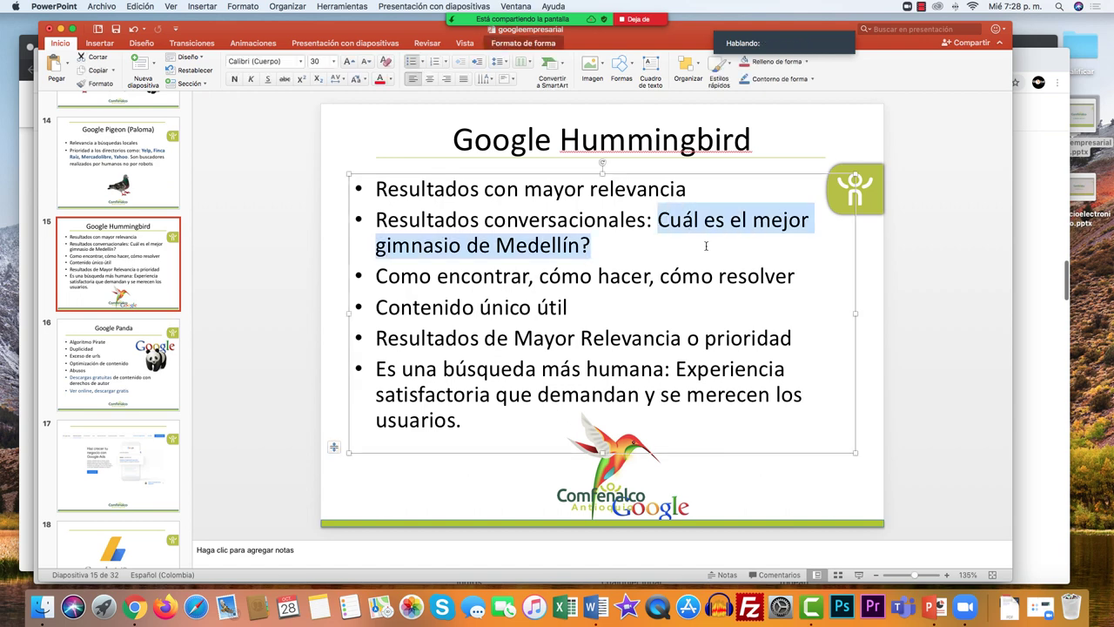